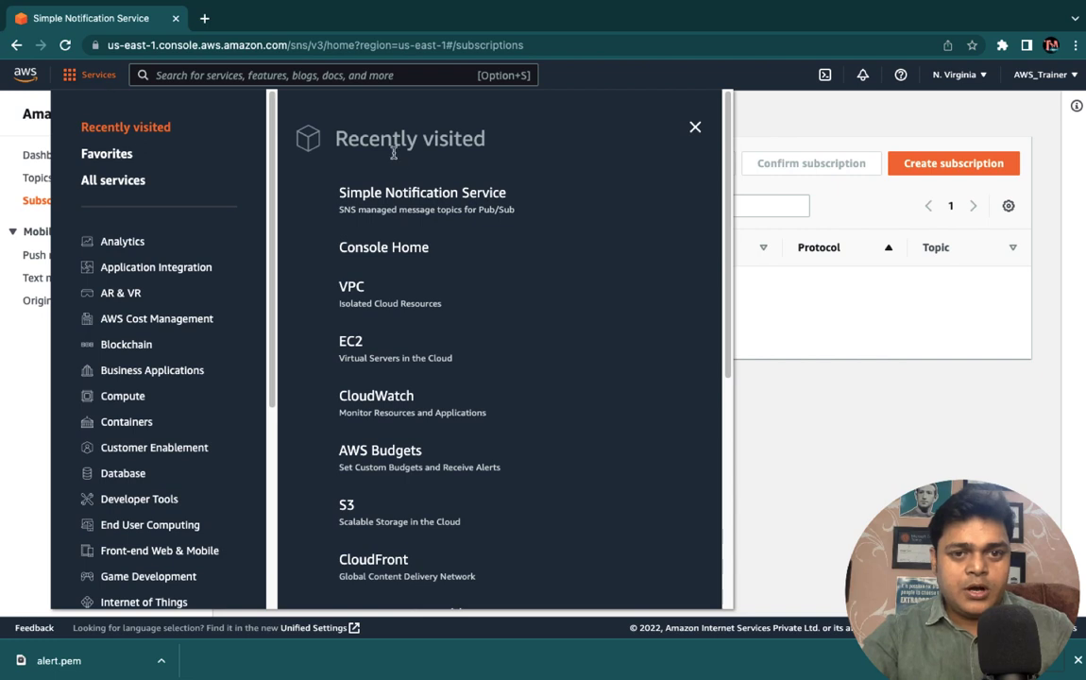
Open the AWS console home in a new browser tab and switch to that tab.
right_click(28, 75)
left_click(70, 91)
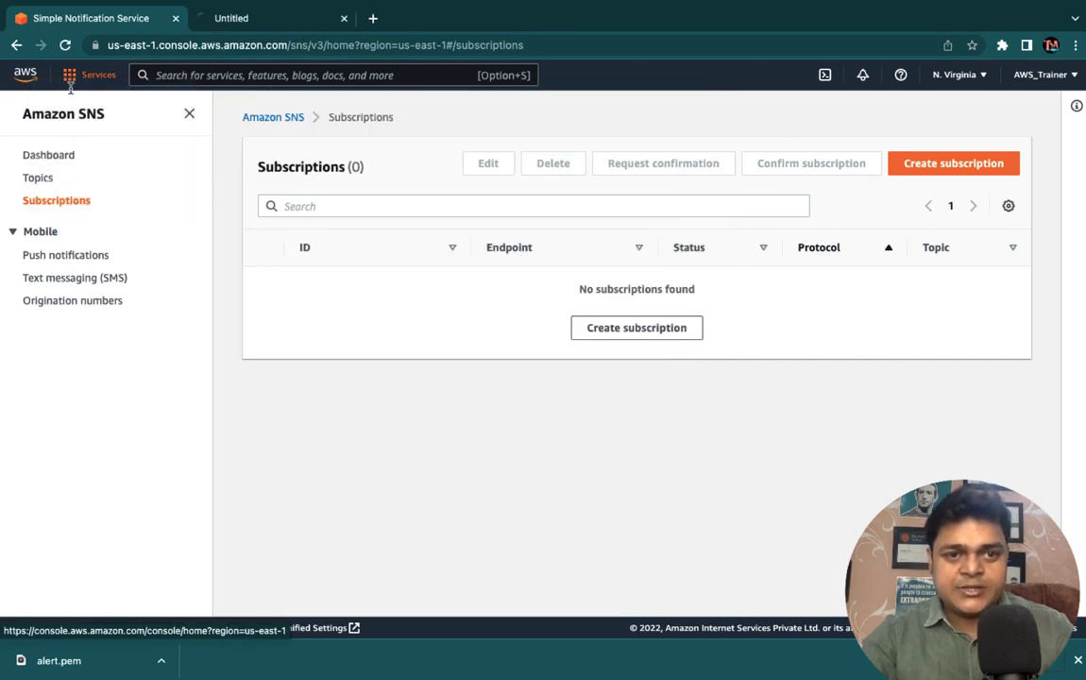
left_click(260, 29)
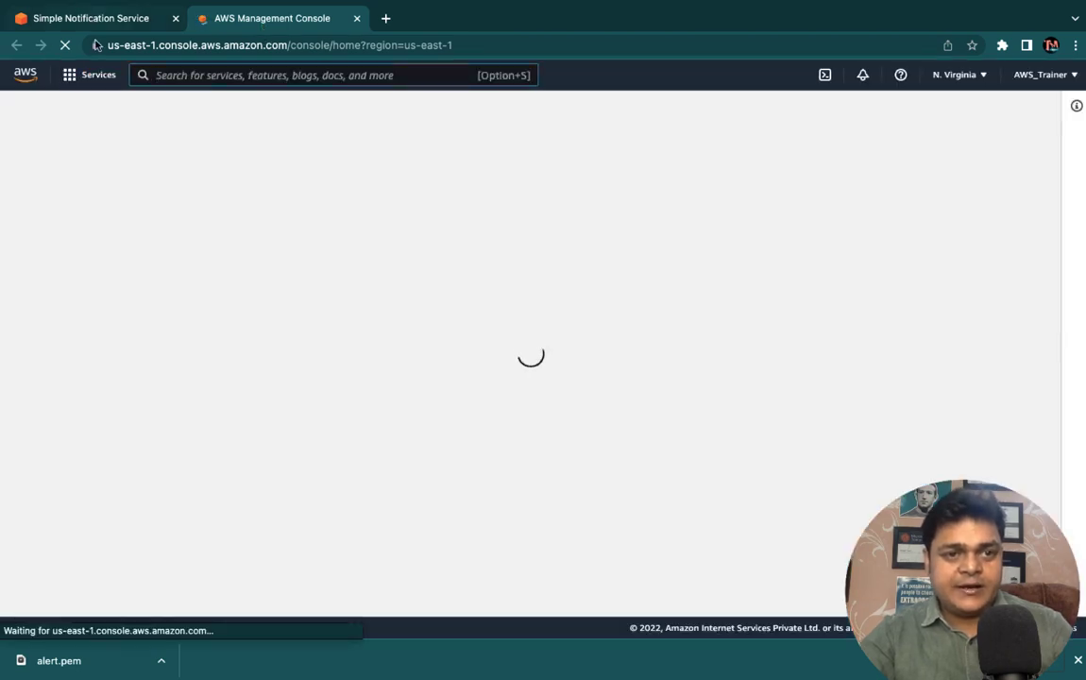
Search the AWS services for "ec2" and open the EC2 dashboard.
left_click(97, 75)
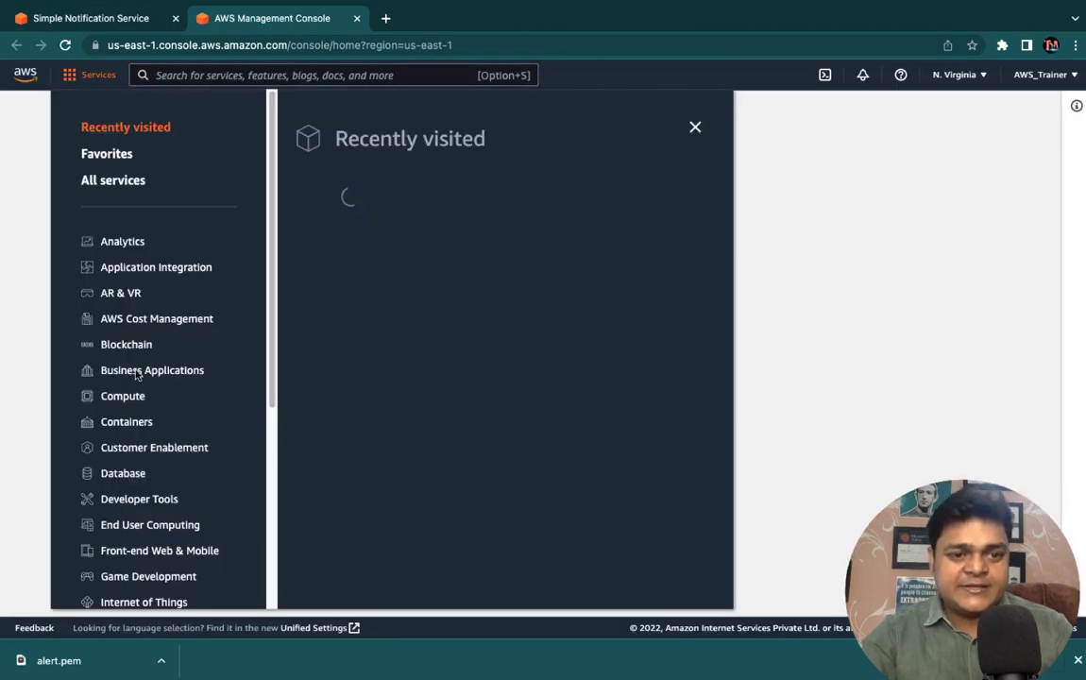
left_click(313, 81)
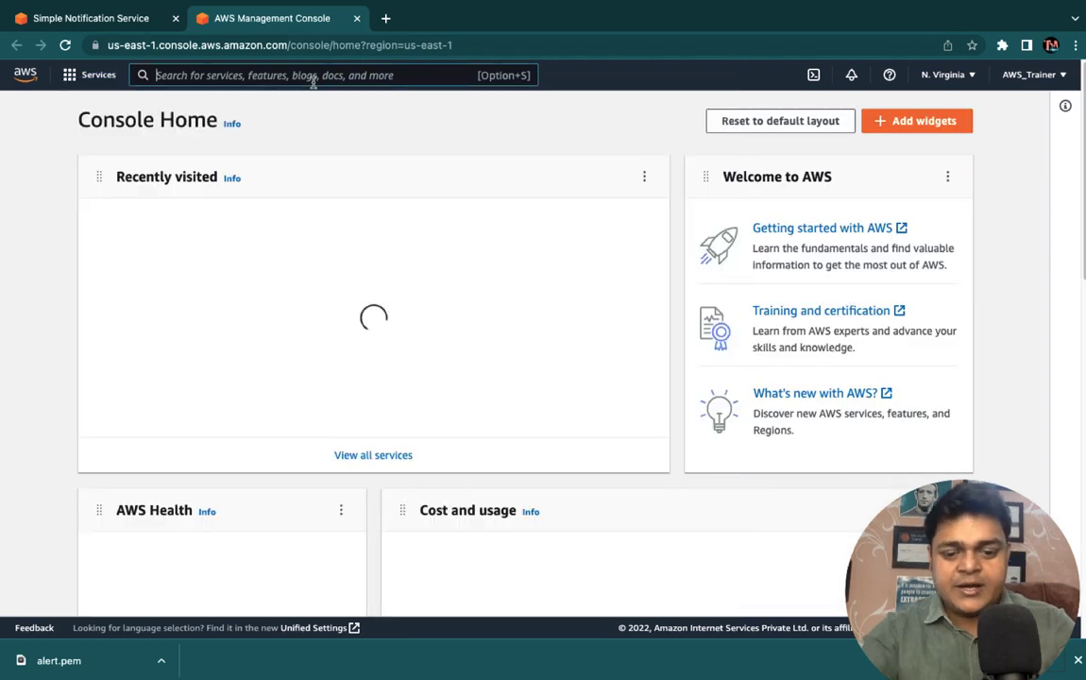
type("ce")
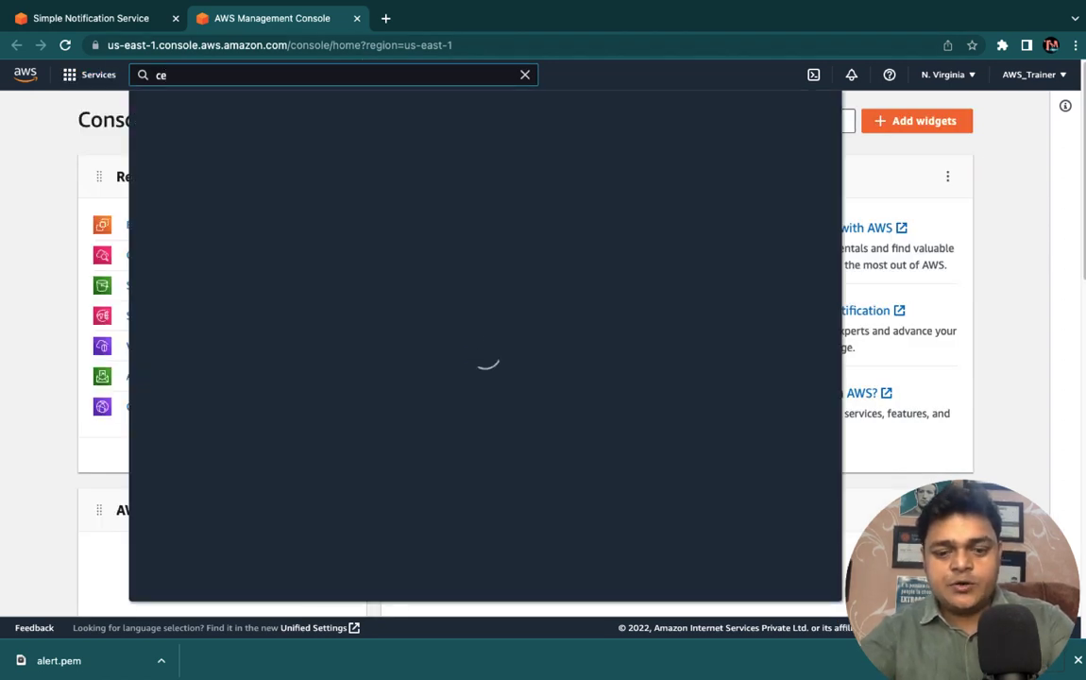
key("BackSpace")
key("BackSpace")
type("ec2")
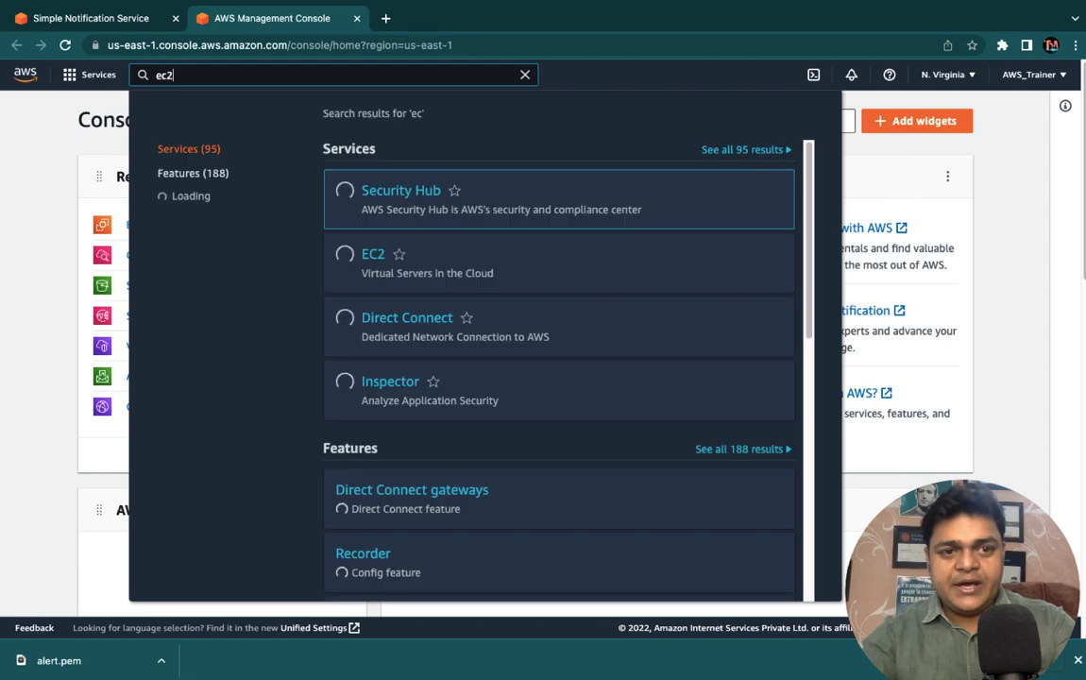
left_click(376, 259)
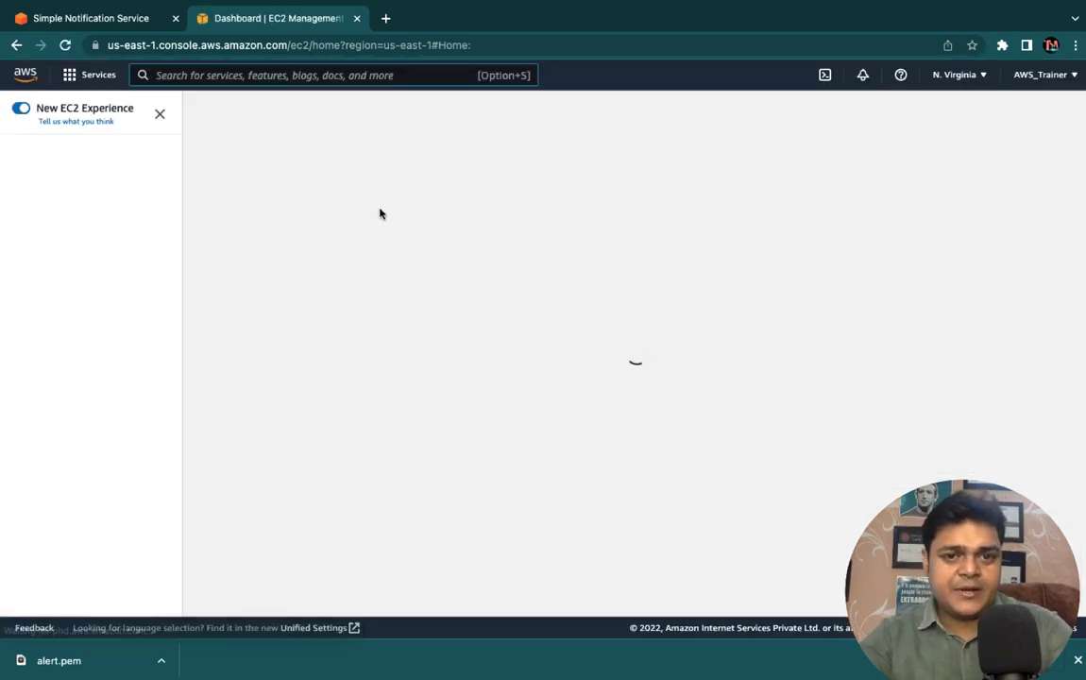
key("ctrl+Right")
key("ctrl+Left")
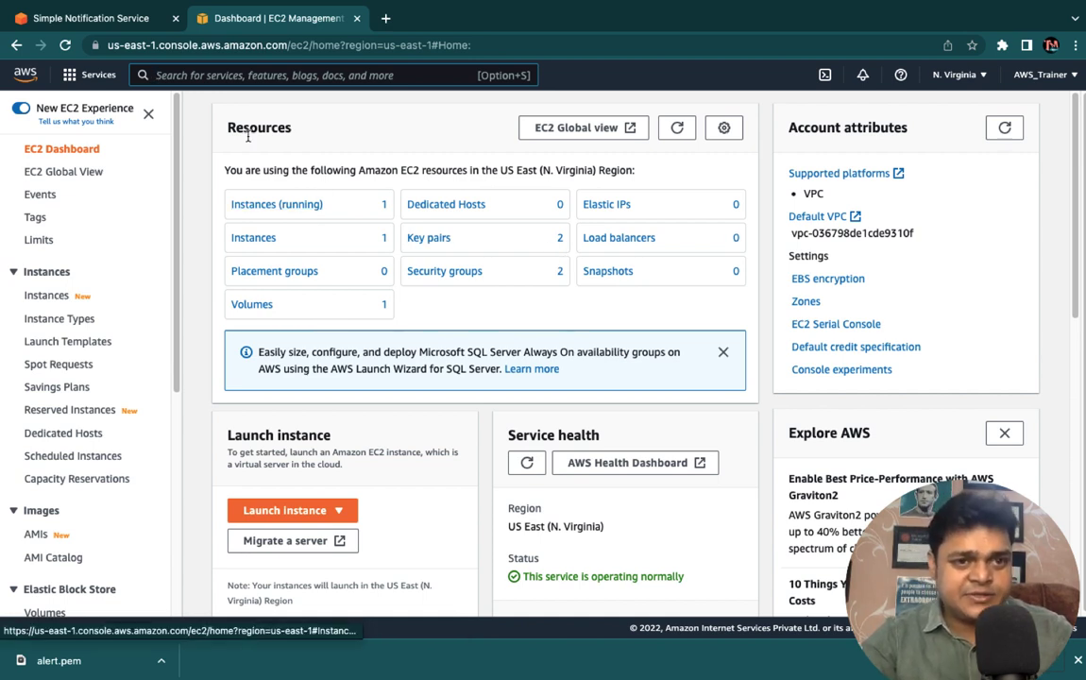
Close the Simple Notification Service browser tab and open the AWS console home in a new tab beside the EC2 dashboard.
left_click(176, 19)
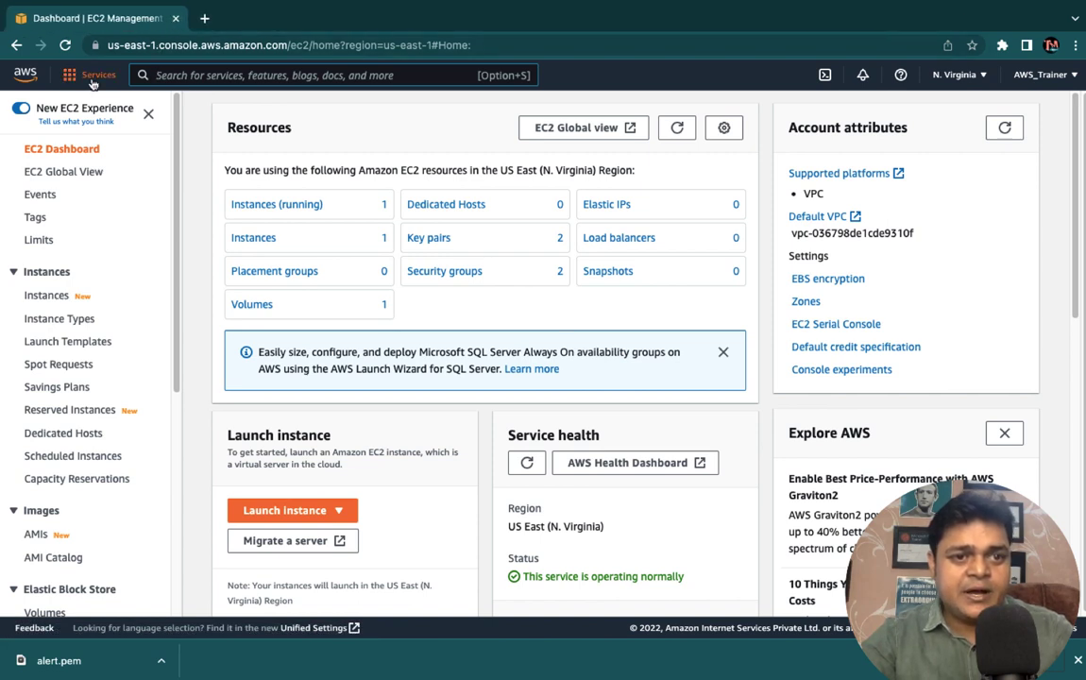
right_click(34, 74)
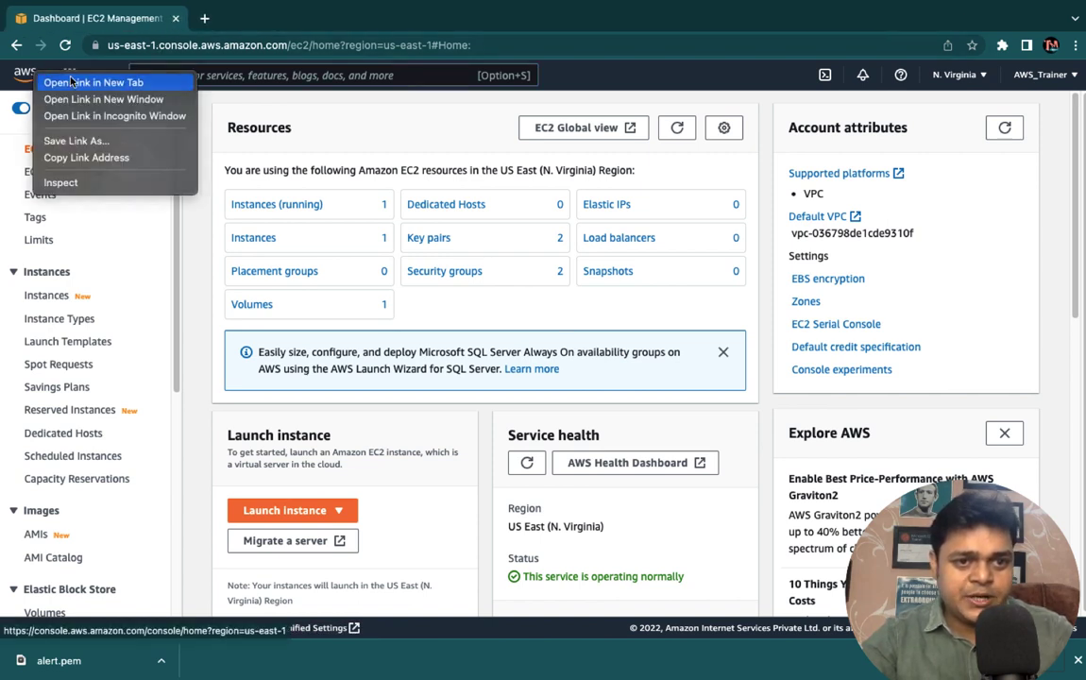
left_click(66, 82)
left_click(272, 18)
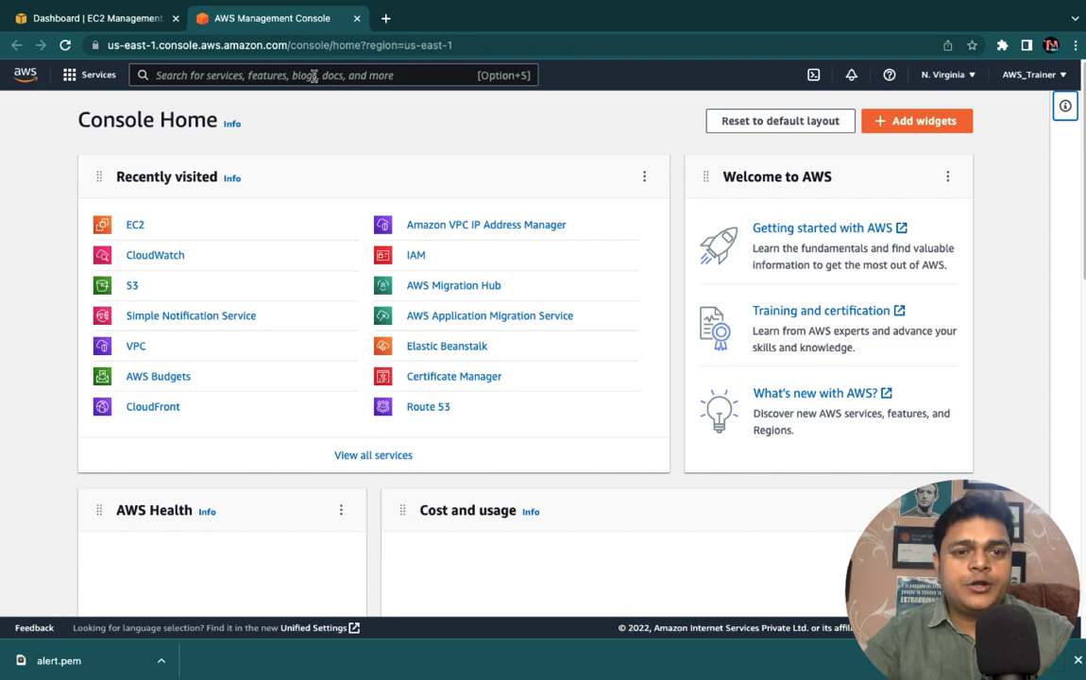
Search the AWS services for "sns" and open Simple Notification Service.
left_click(312, 76)
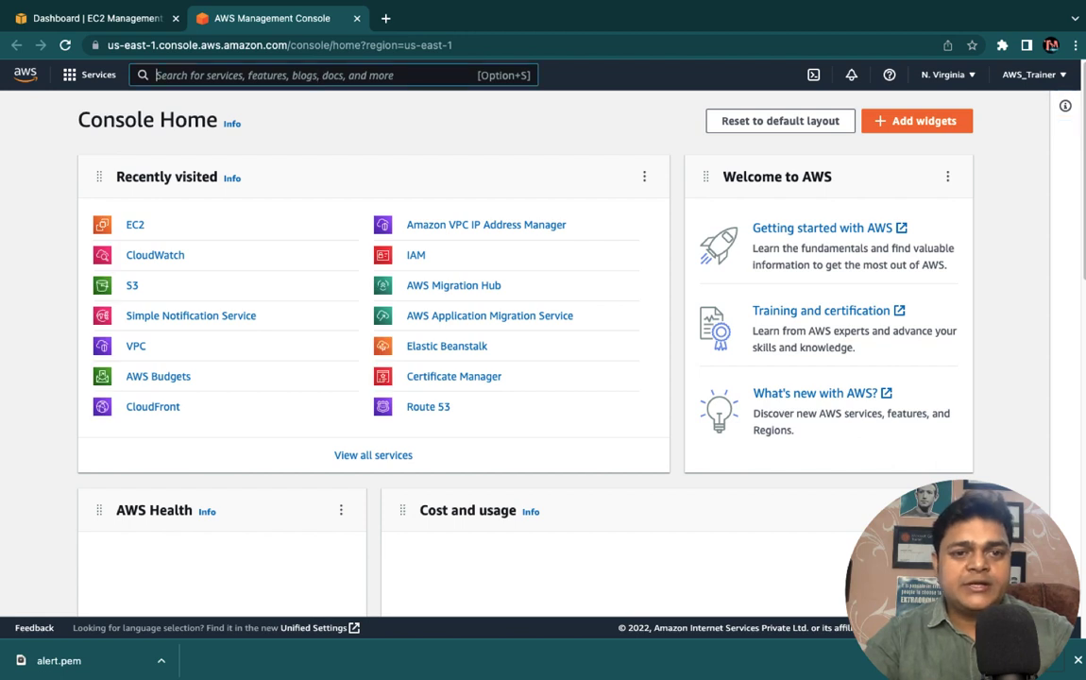
type("sns")
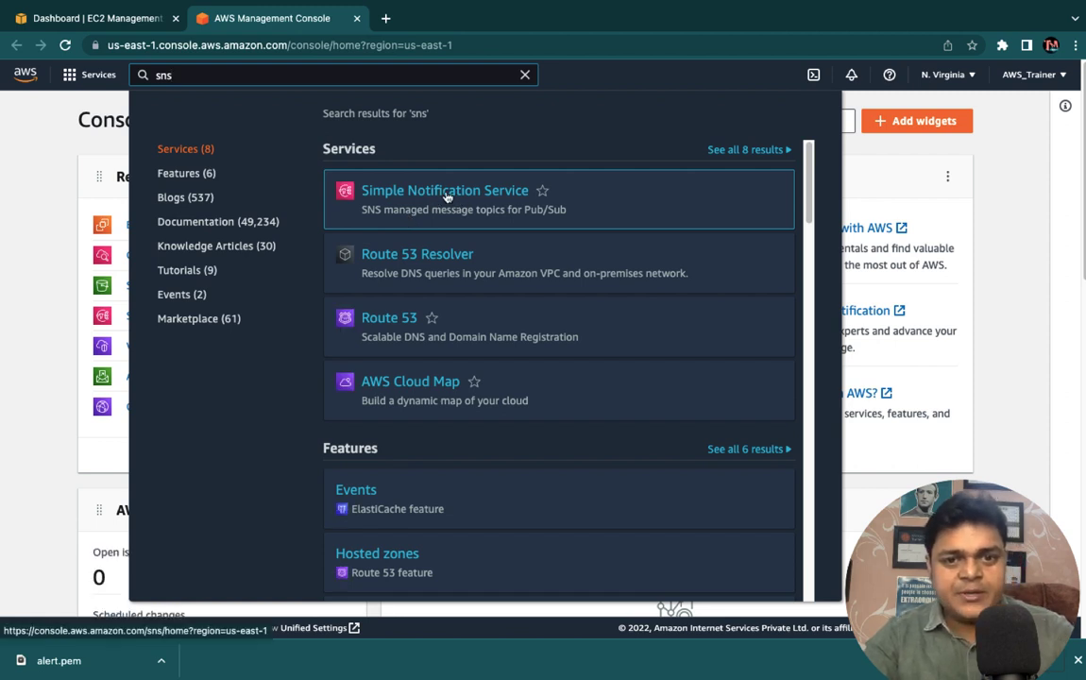
left_click(448, 195)
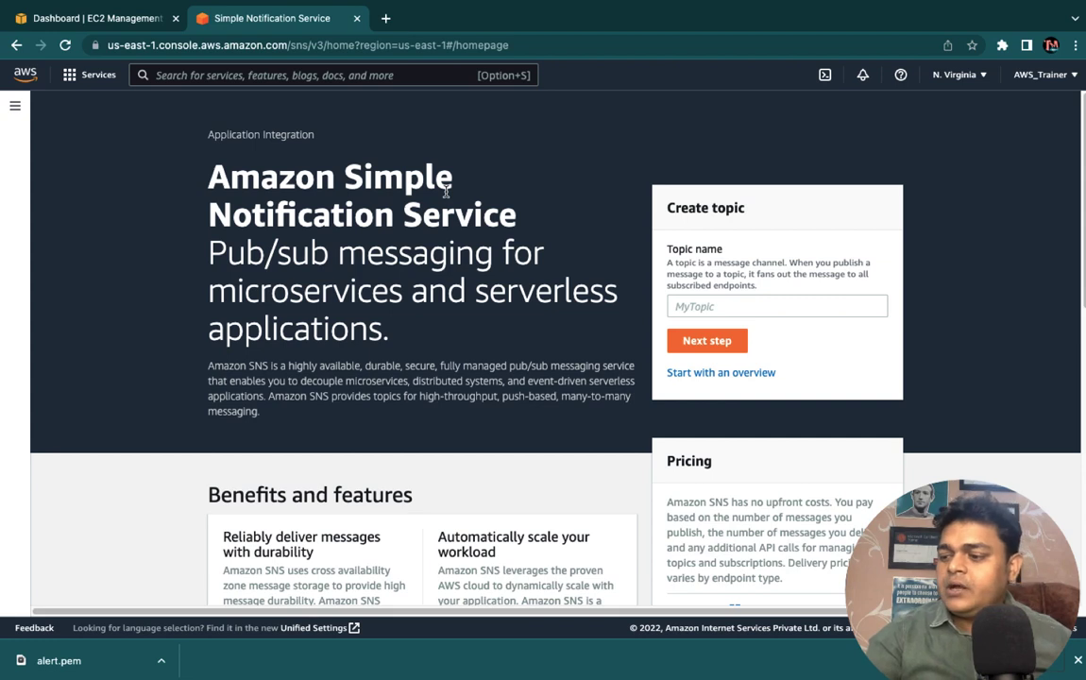
Create a Standard SNS topic named awstrainingalert, keeping the default optional settings.
left_click(715, 305)
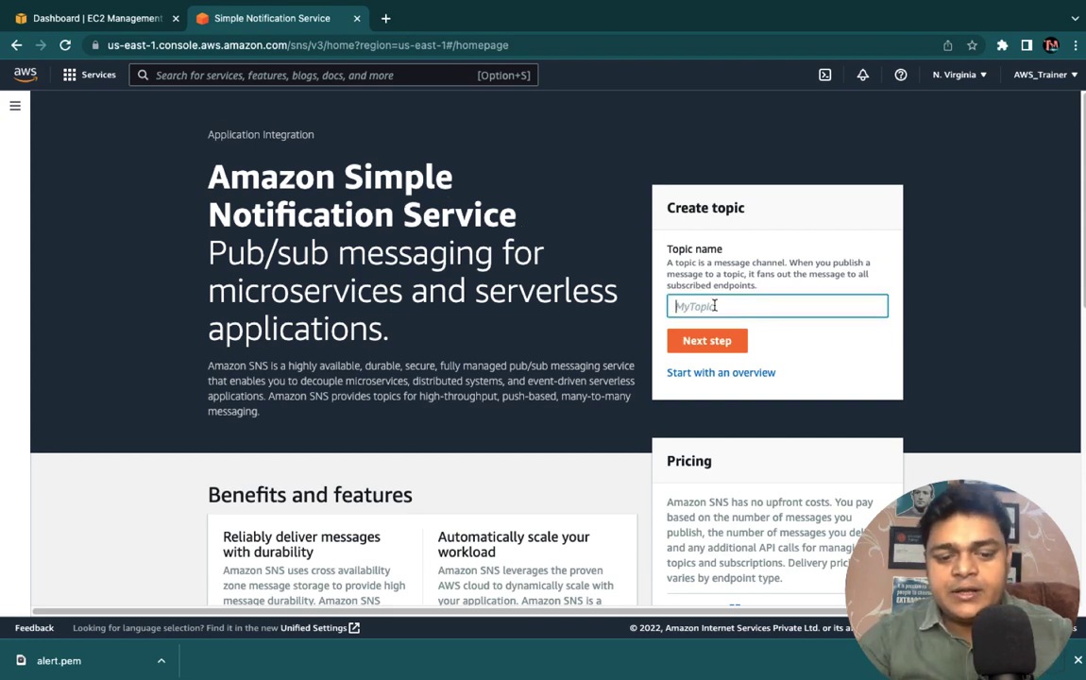
type("awstrainingalert")
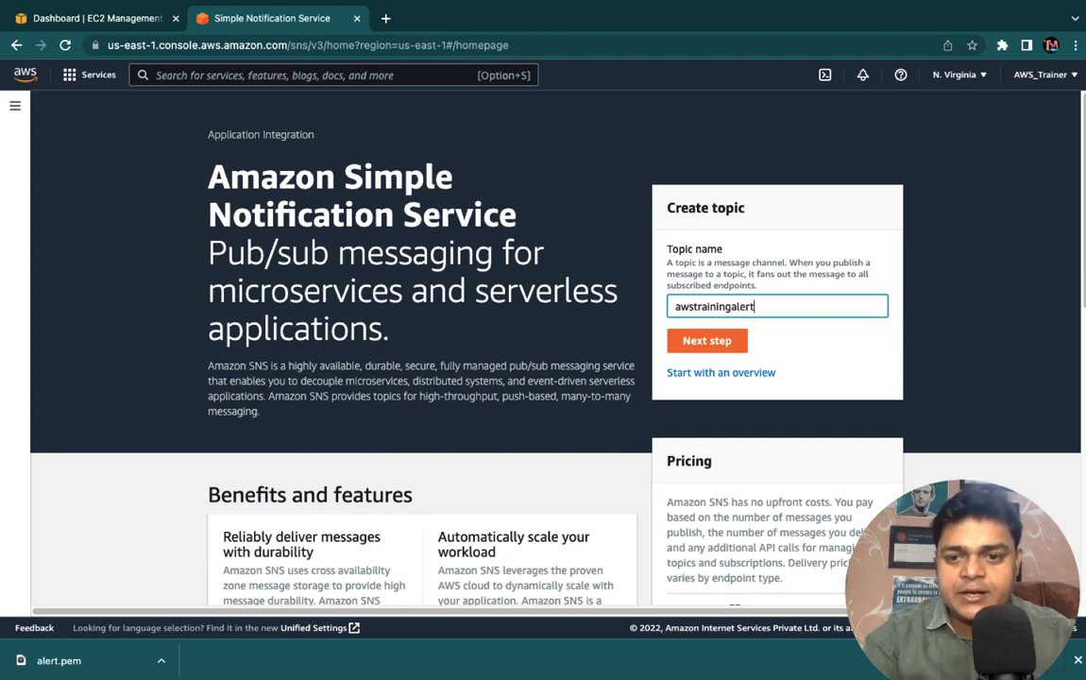
left_click(713, 340)
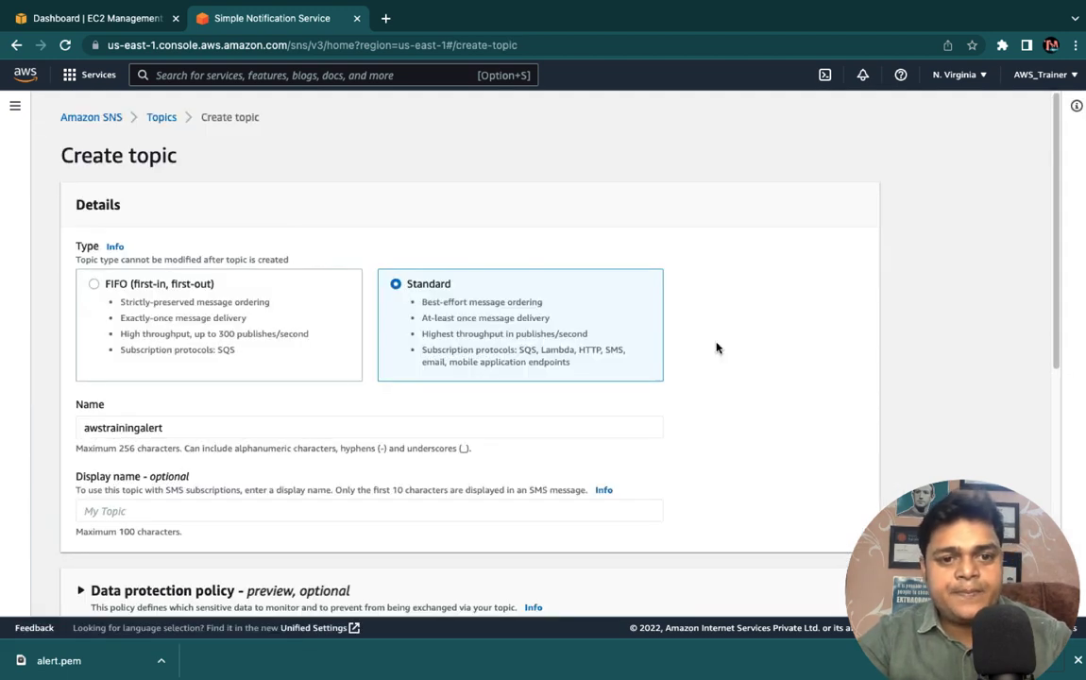
scroll(255, 393, "down", 2)
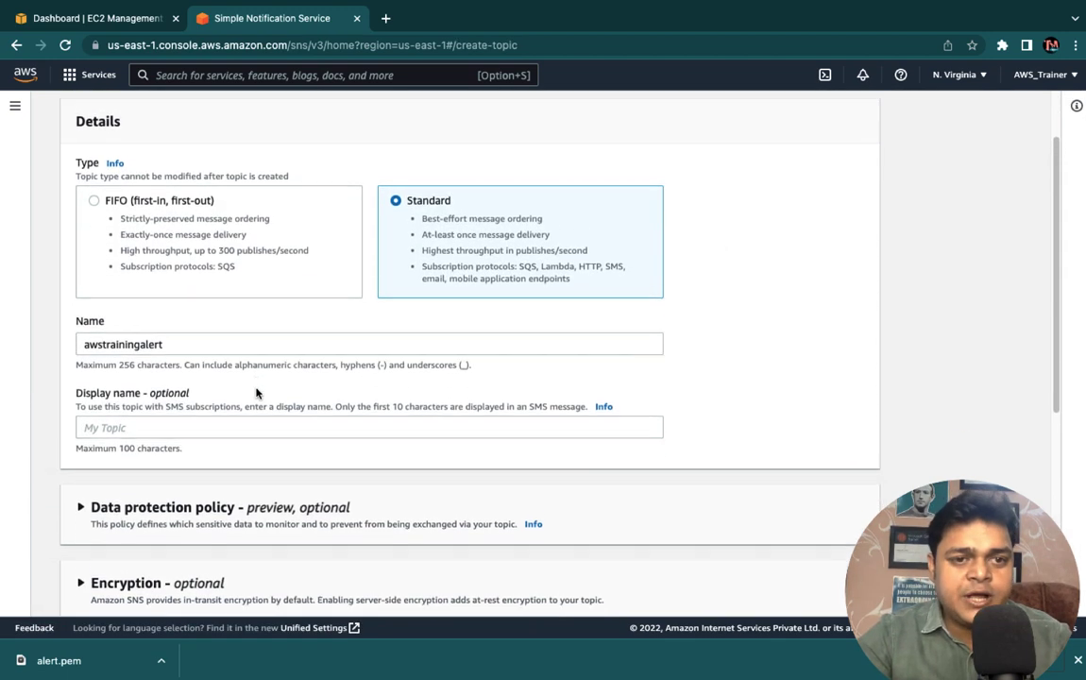
scroll(255, 393, "up", 1)
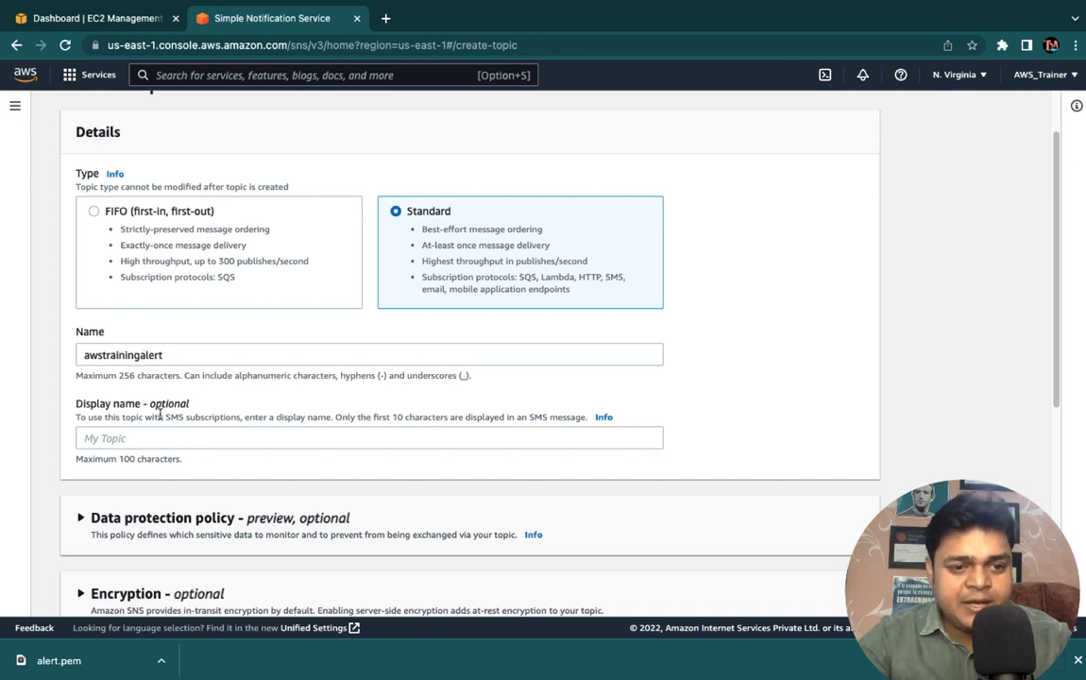
scroll(156, 444, "down", 2)
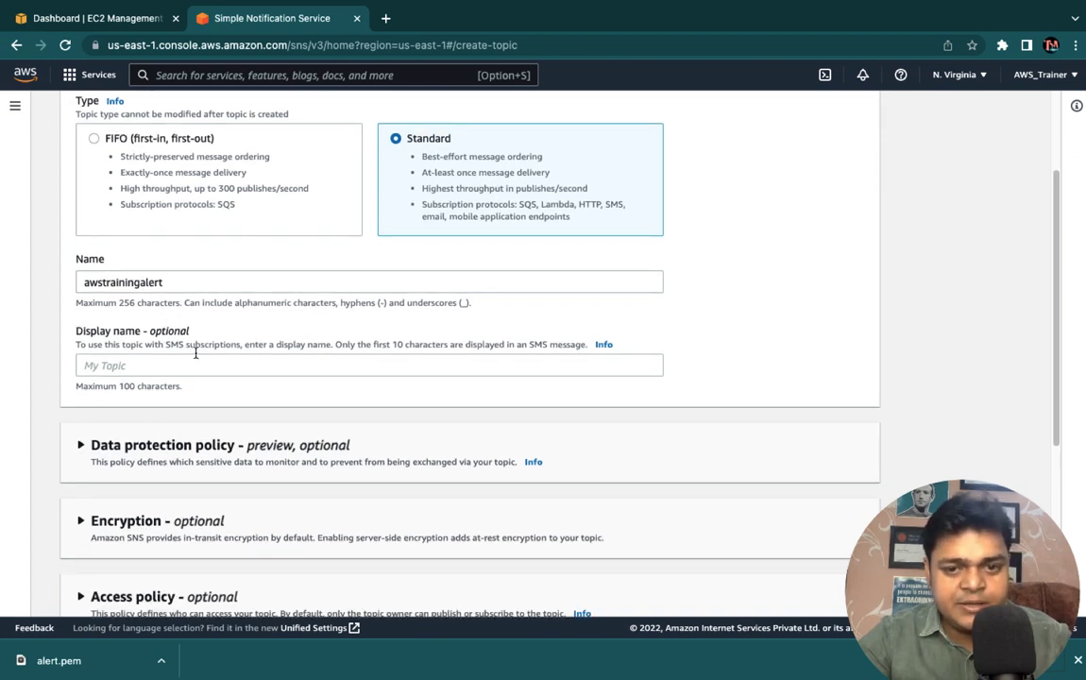
scroll(185, 397, "down", 4)
scroll(232, 222, "down", 3)
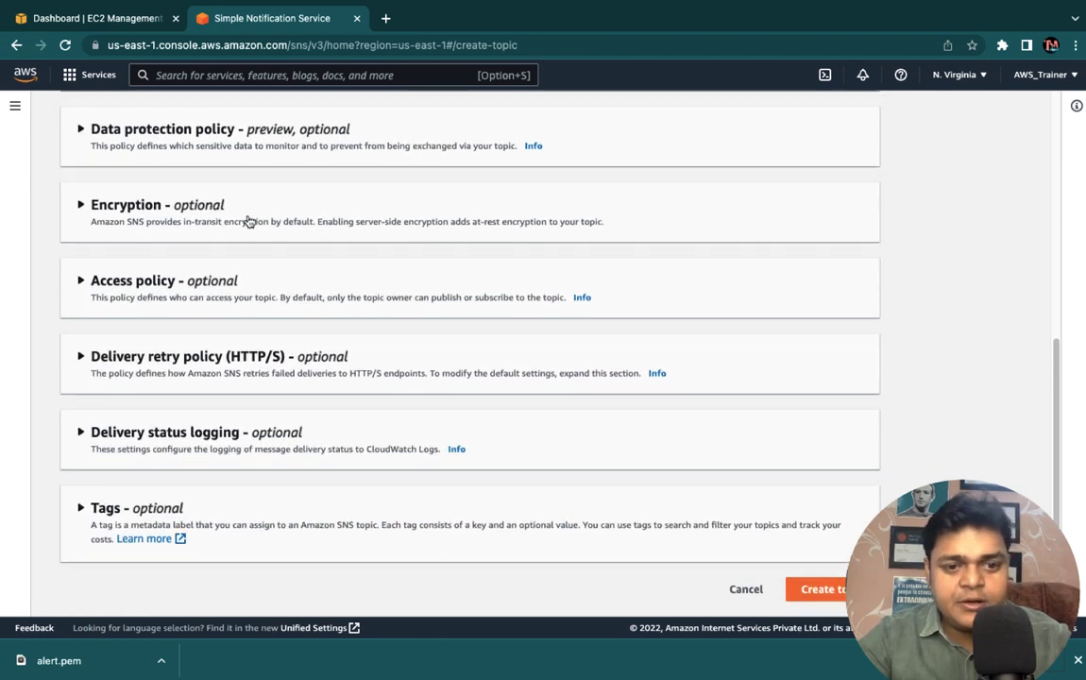
left_click(839, 590)
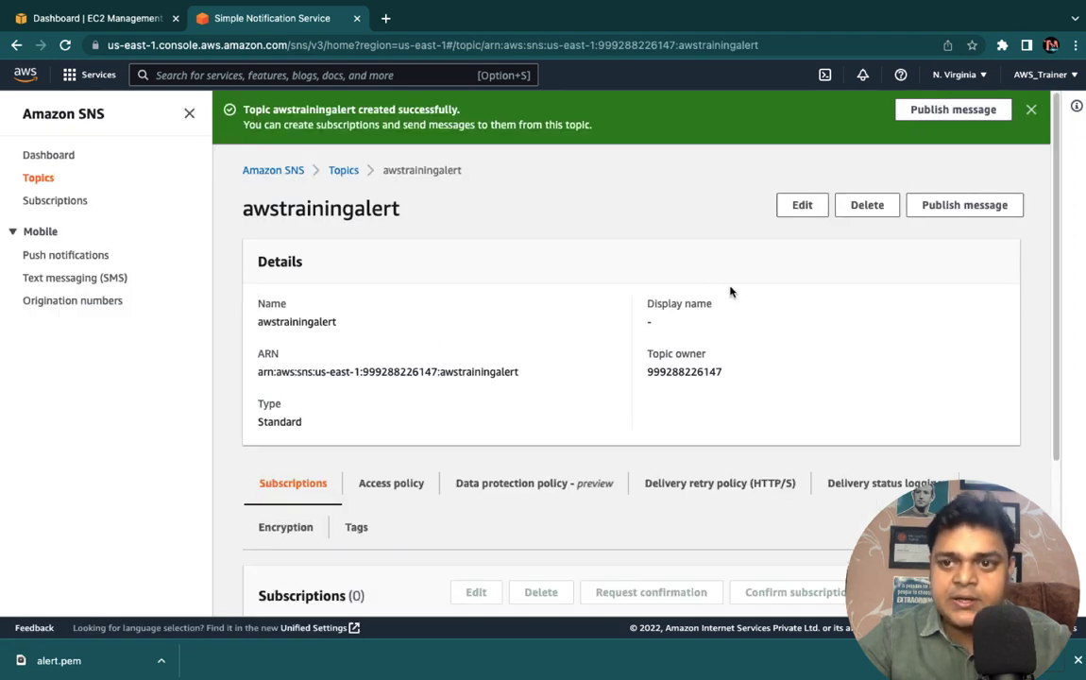
left_click(1031, 109)
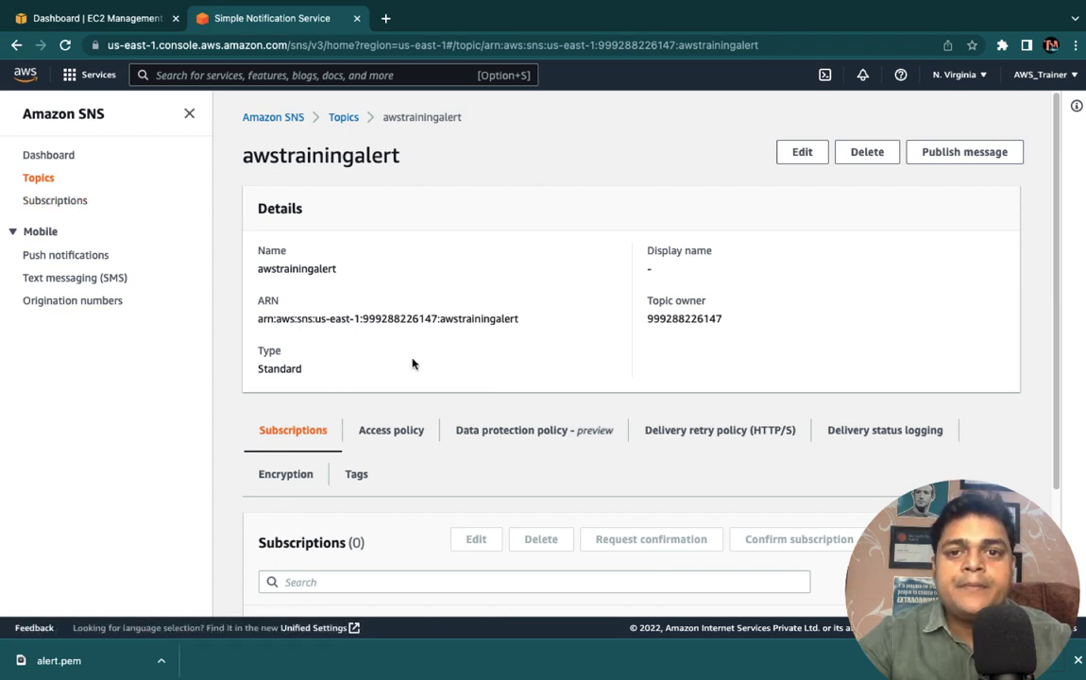
Create a subscription to the awstrainingalert topic using the SMS protocol and the recipient's mobile number as endpoint.
scroll(413, 363, "down", 2)
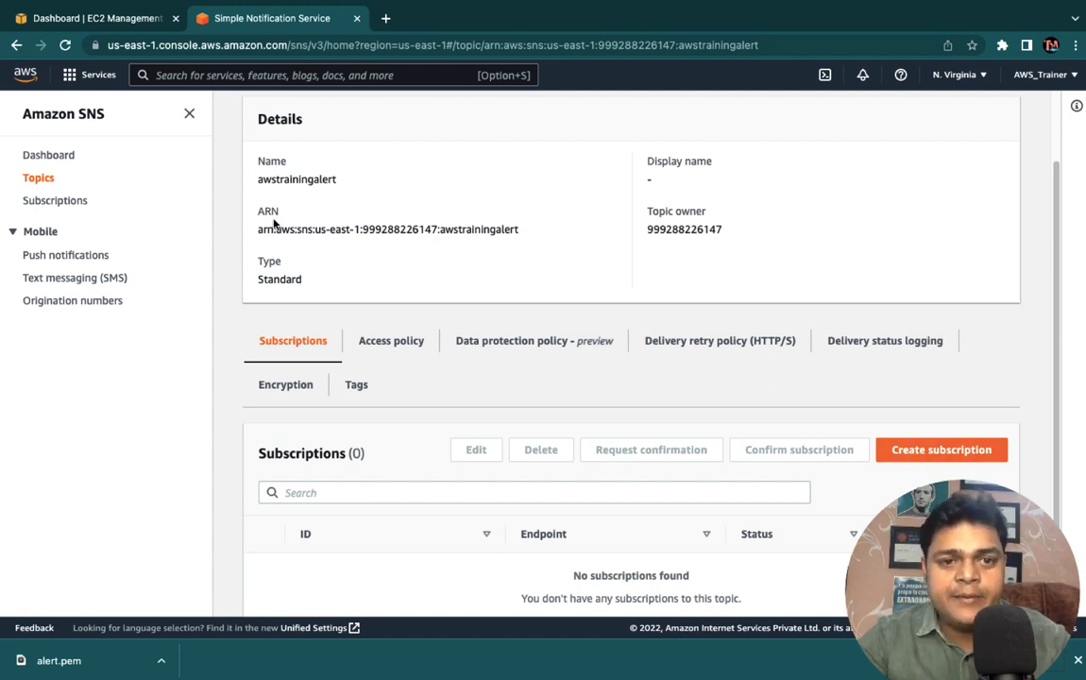
left_click(923, 452)
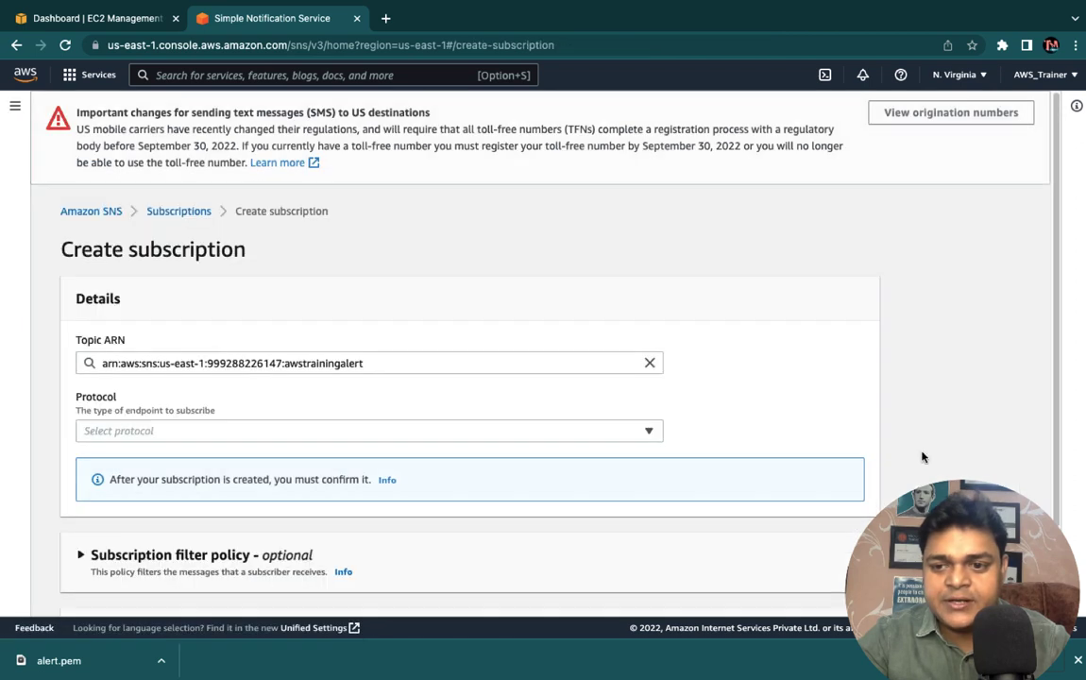
left_click(309, 432)
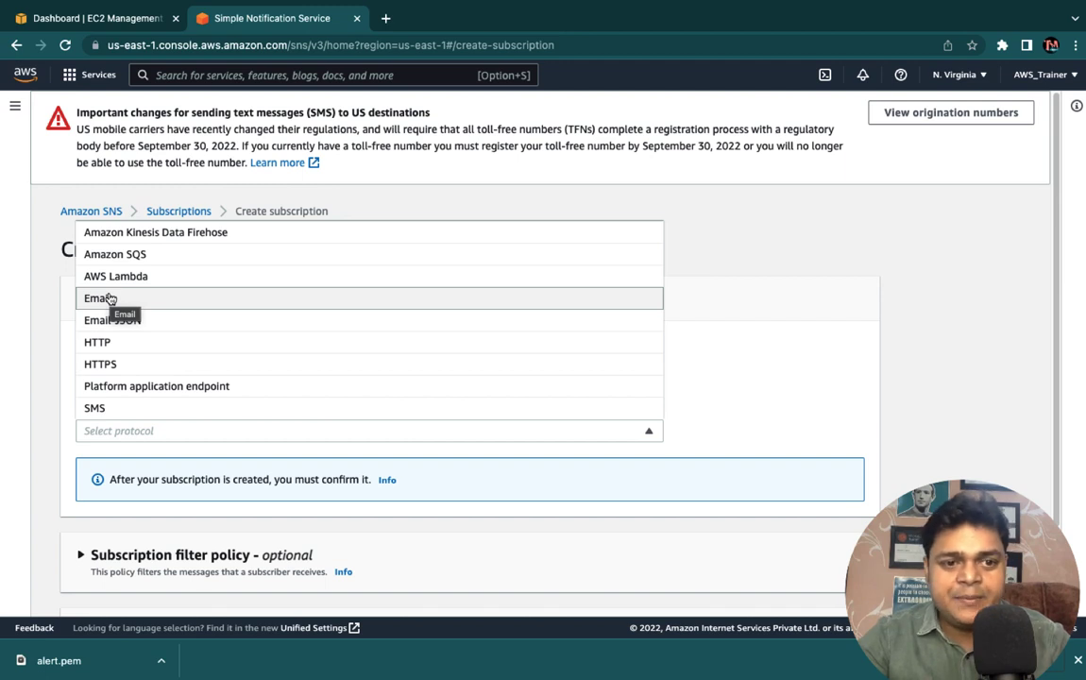
left_click(94, 408)
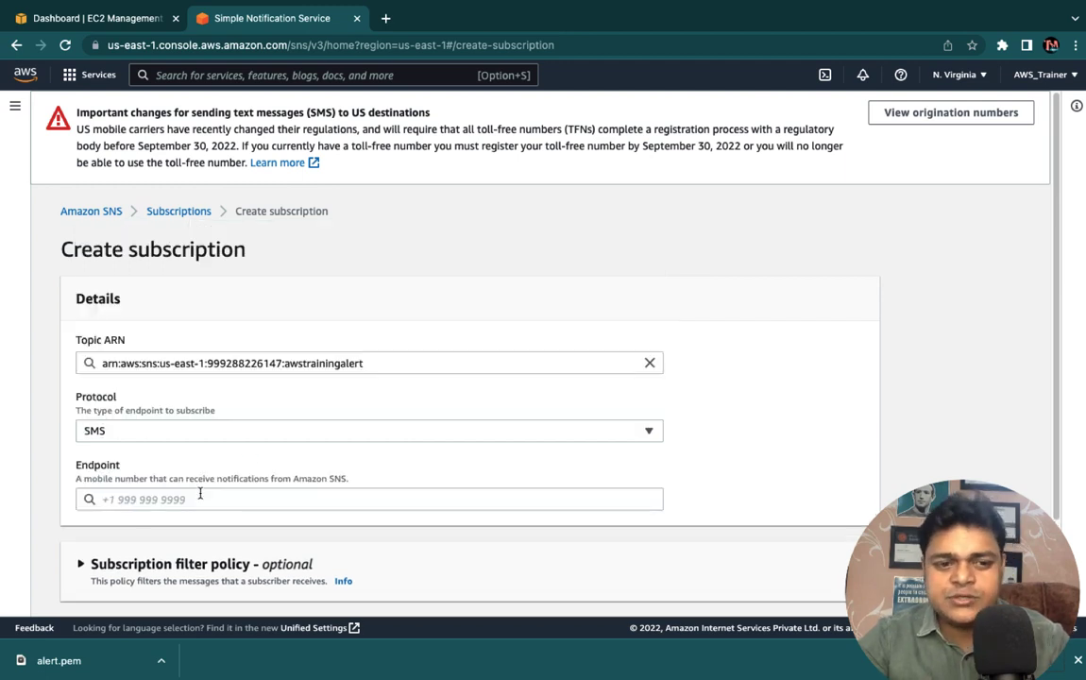
left_click(186, 498)
left_click(150, 519)
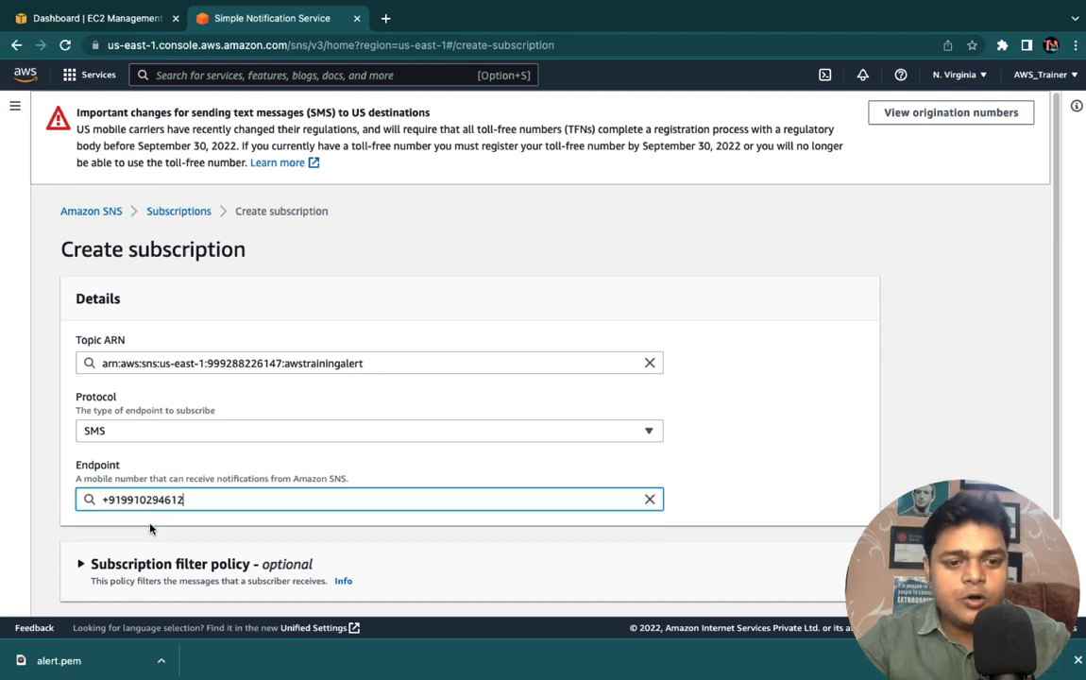
scroll(180, 486, "down", 2)
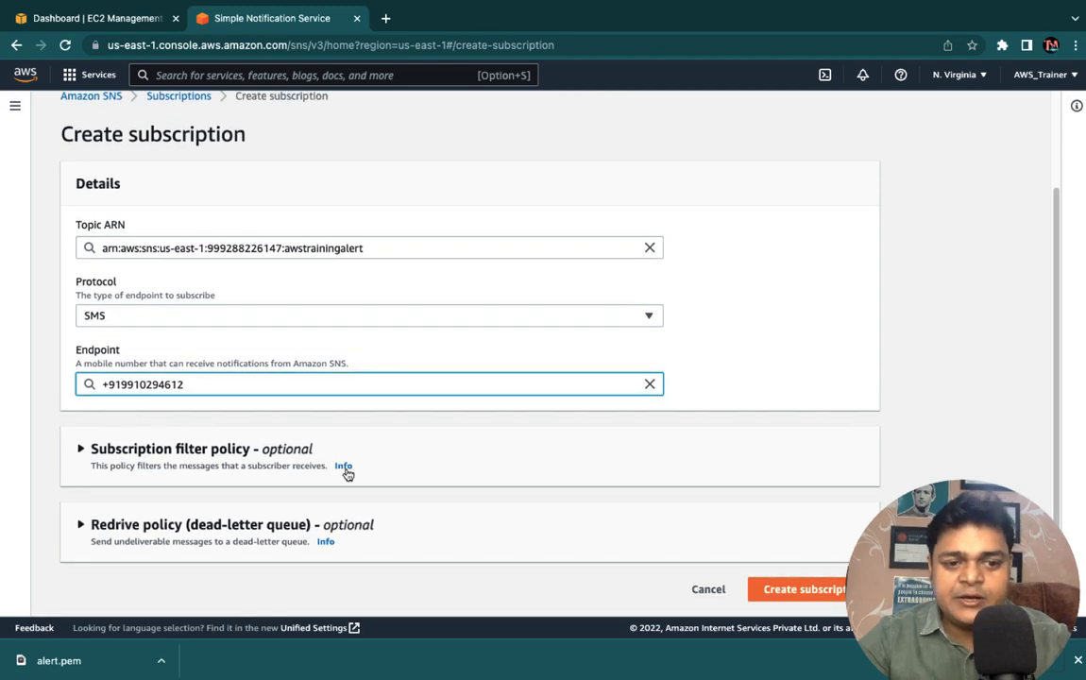
left_click(814, 590)
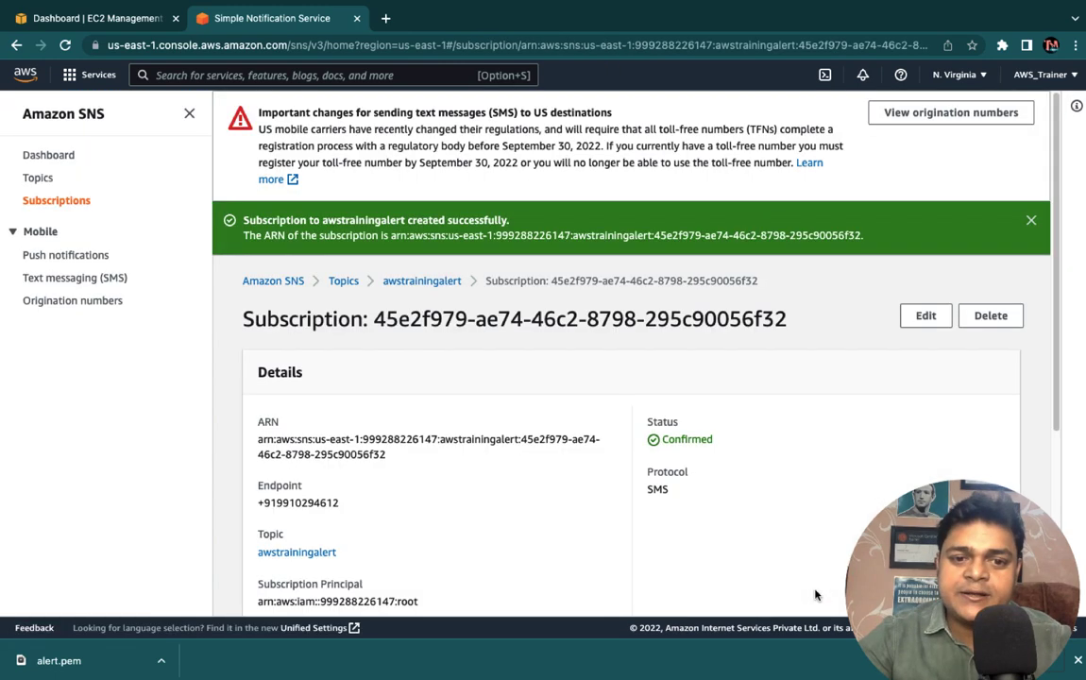
left_click(1031, 221)
Review the new SMS subscription's details and filter policy section, and open the subscription for editing.
scroll(671, 417, "down", 3)
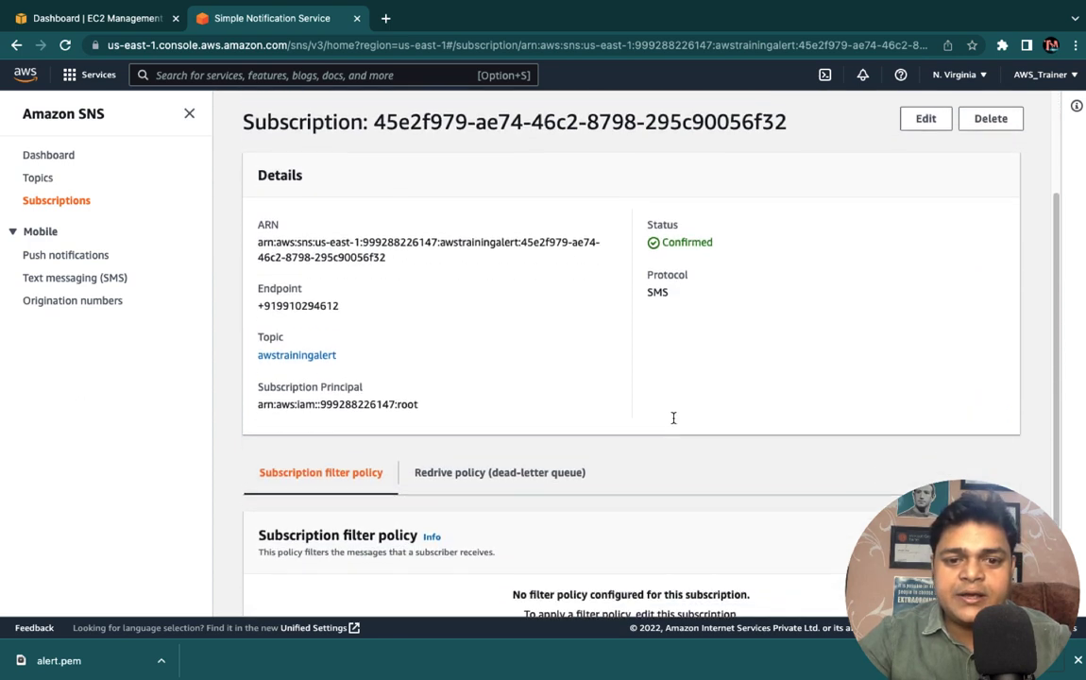
scroll(674, 423, "down", 1)
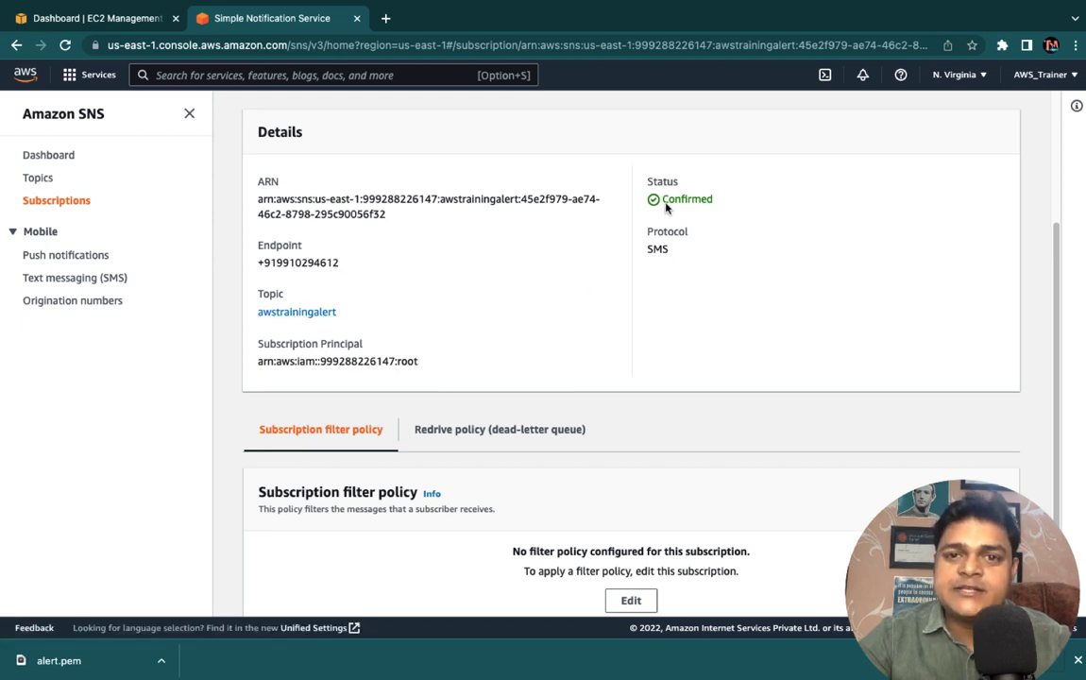
scroll(642, 266, "down", 1)
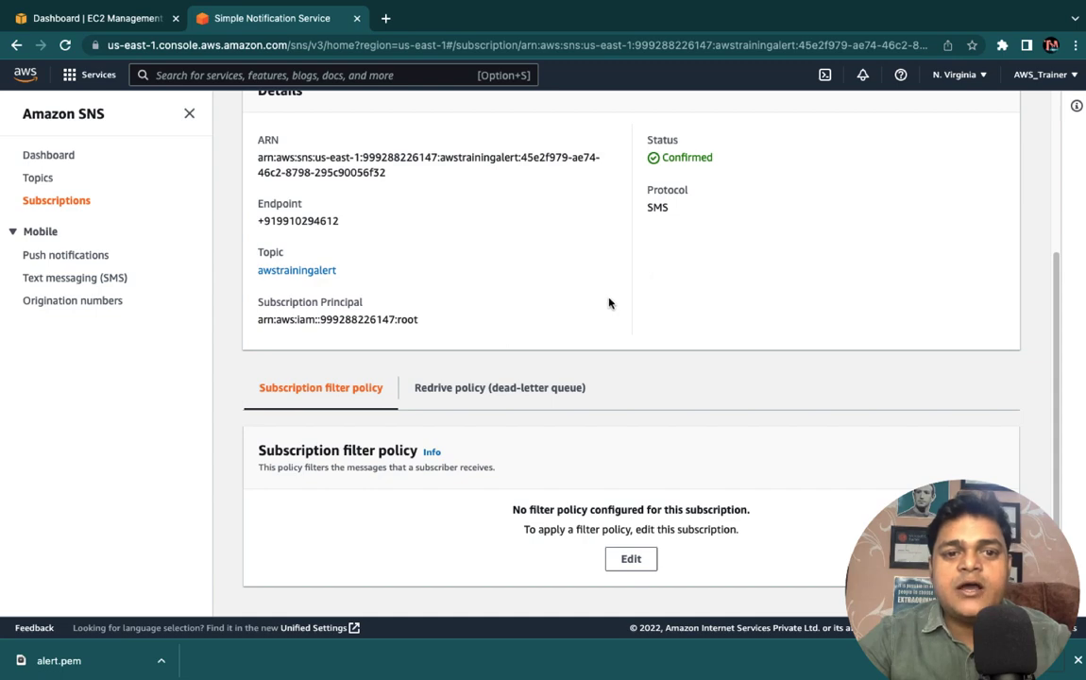
scroll(608, 303, "up", 5)
left_click(926, 266)
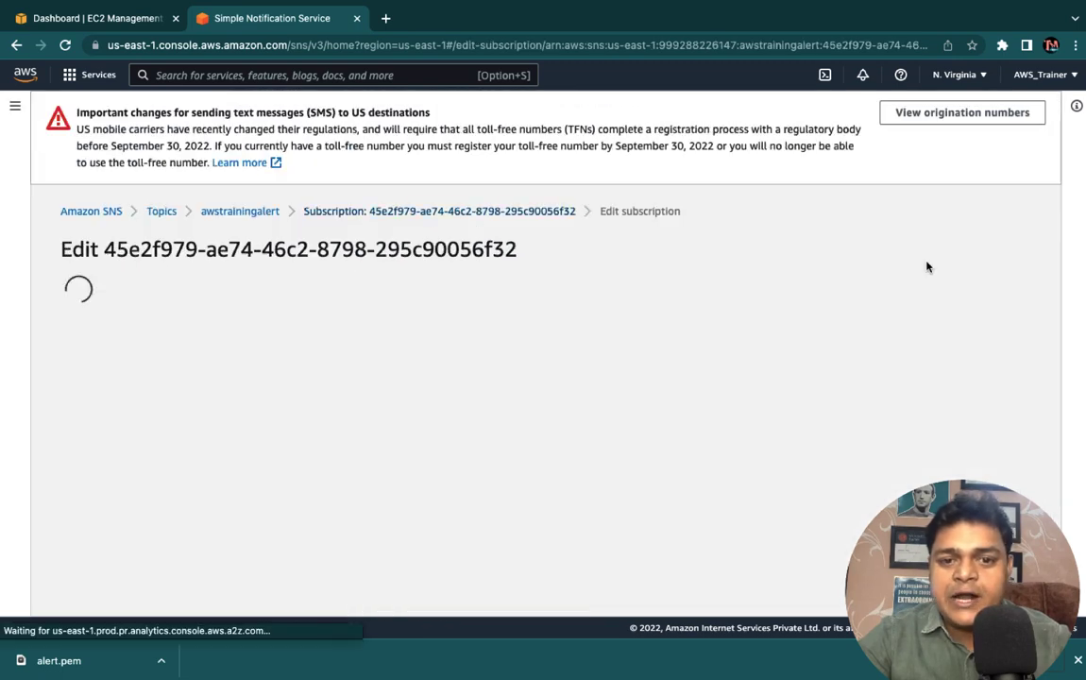
scroll(227, 402, "down", 2)
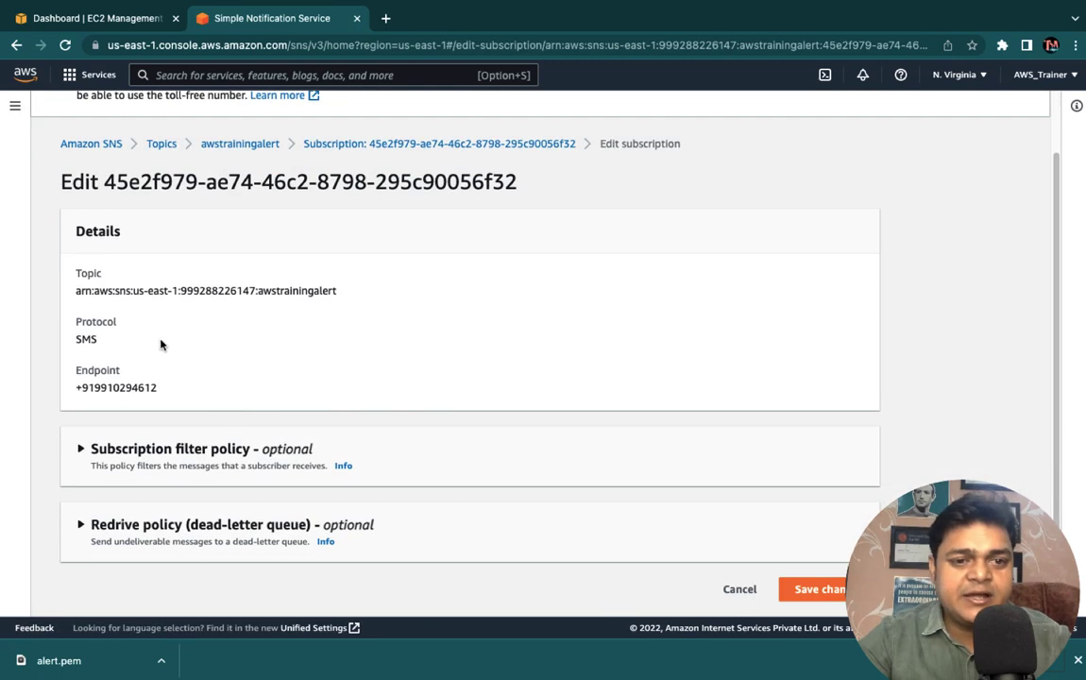
Save the SMS subscription with its existing settings and review its status and details.
scroll(159, 342, "up", 1)
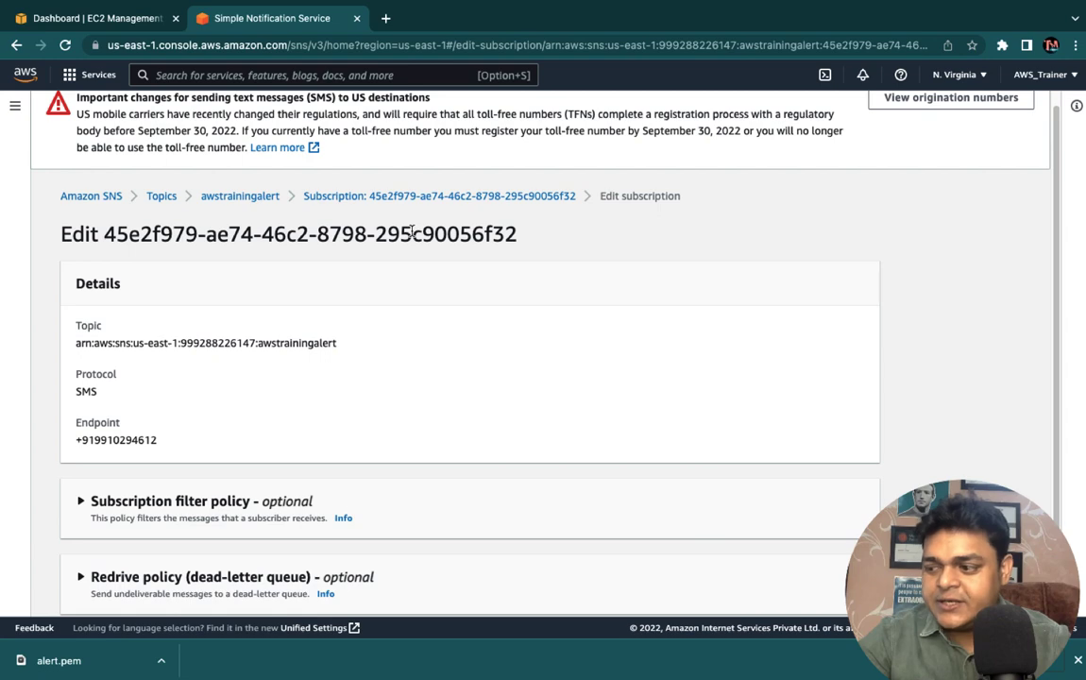
scroll(516, 305, "down", 1)
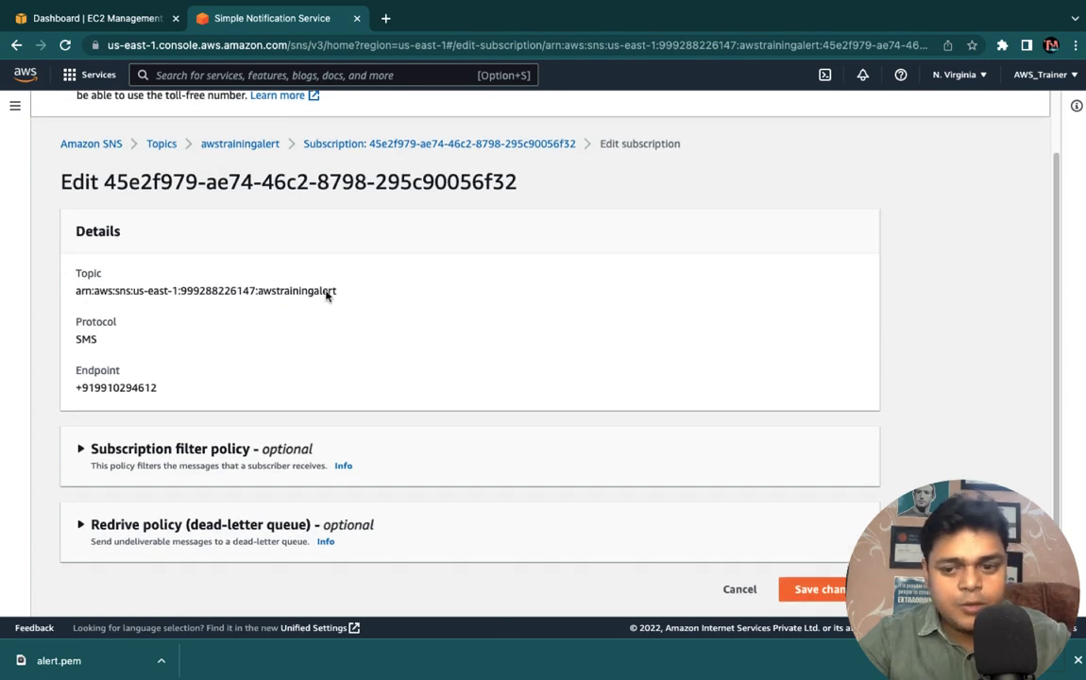
left_click(833, 590)
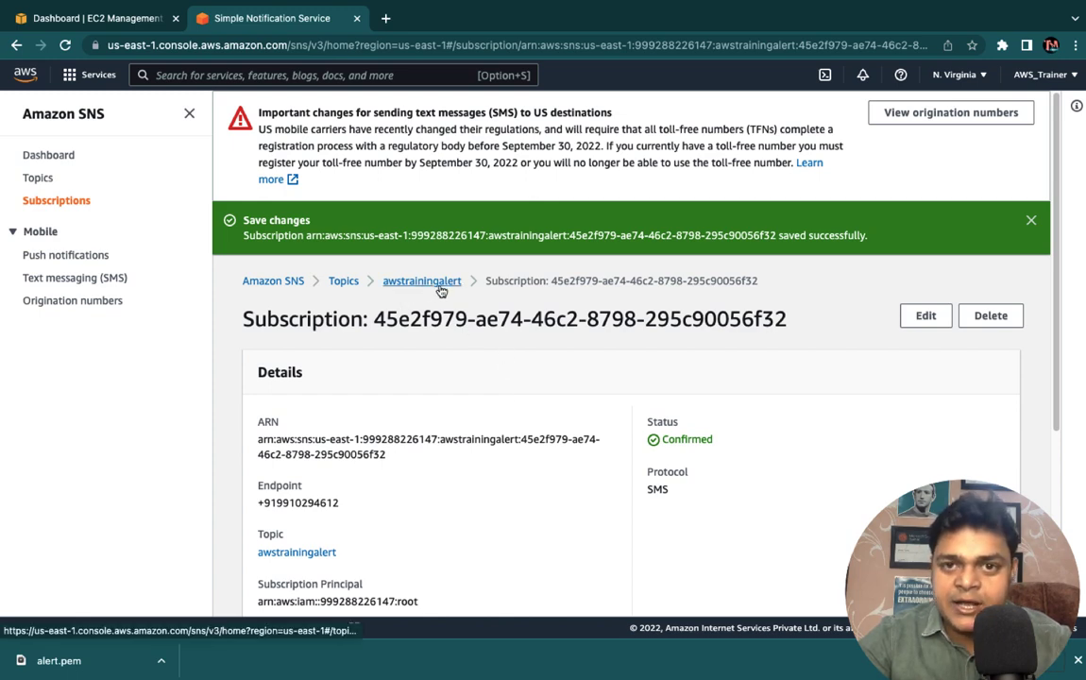
scroll(369, 424, "down", 2)
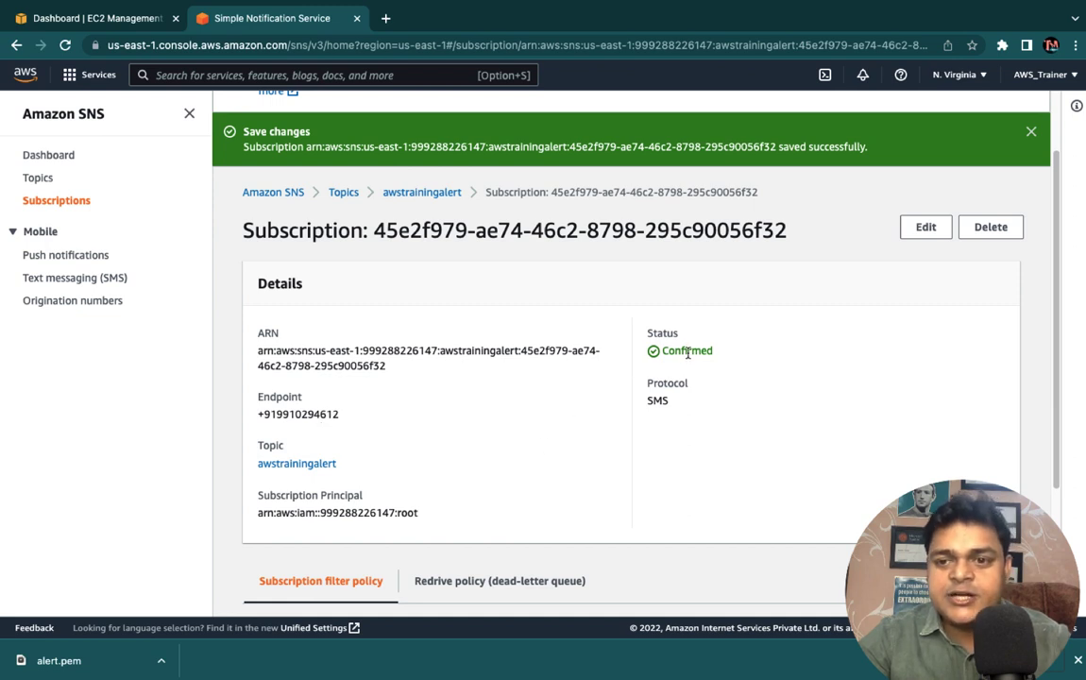
scroll(657, 414, "down", 4)
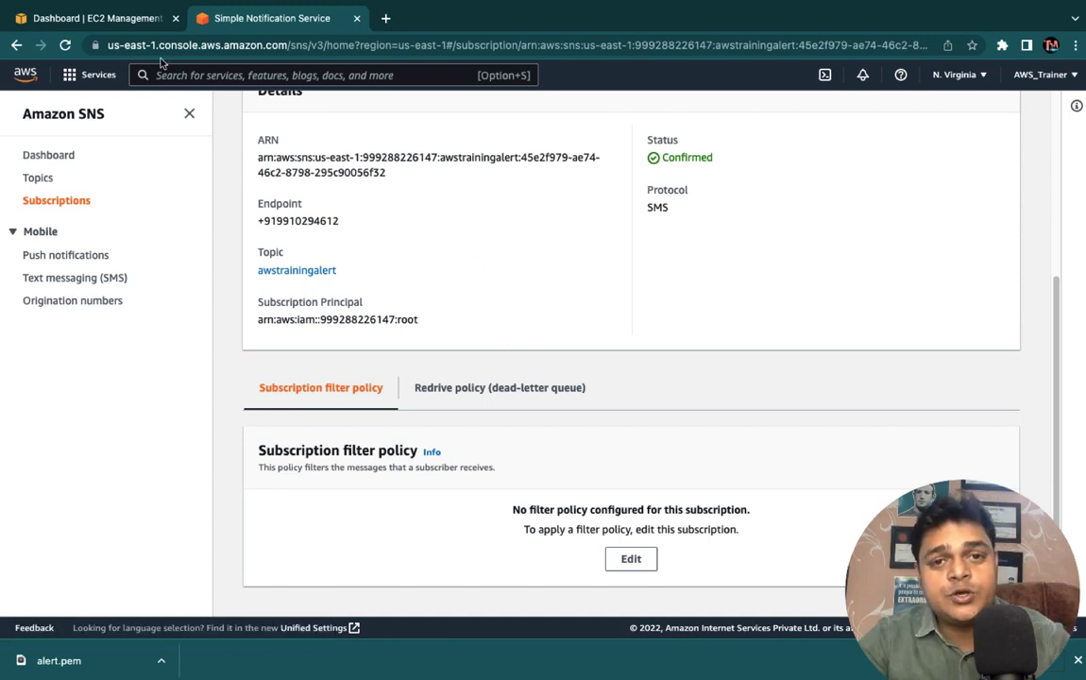
Switch to the EC2 dashboard, search the AWS services for "cloudwatch" and open CloudWatch.
left_click(110, 21)
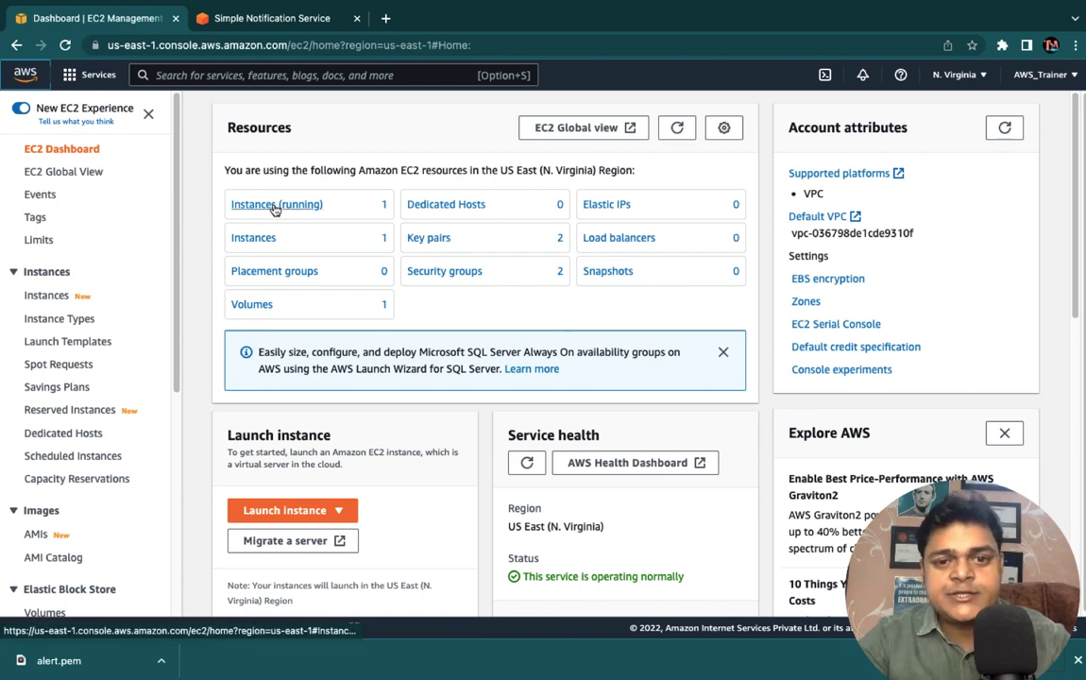
left_click(337, 79)
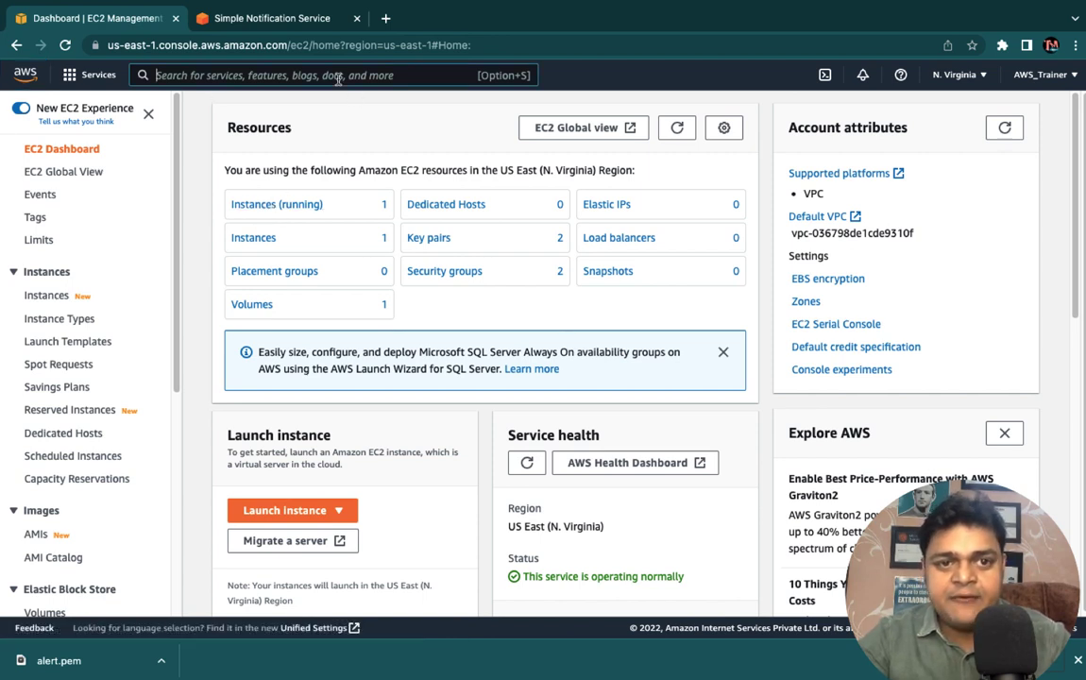
type("cl")
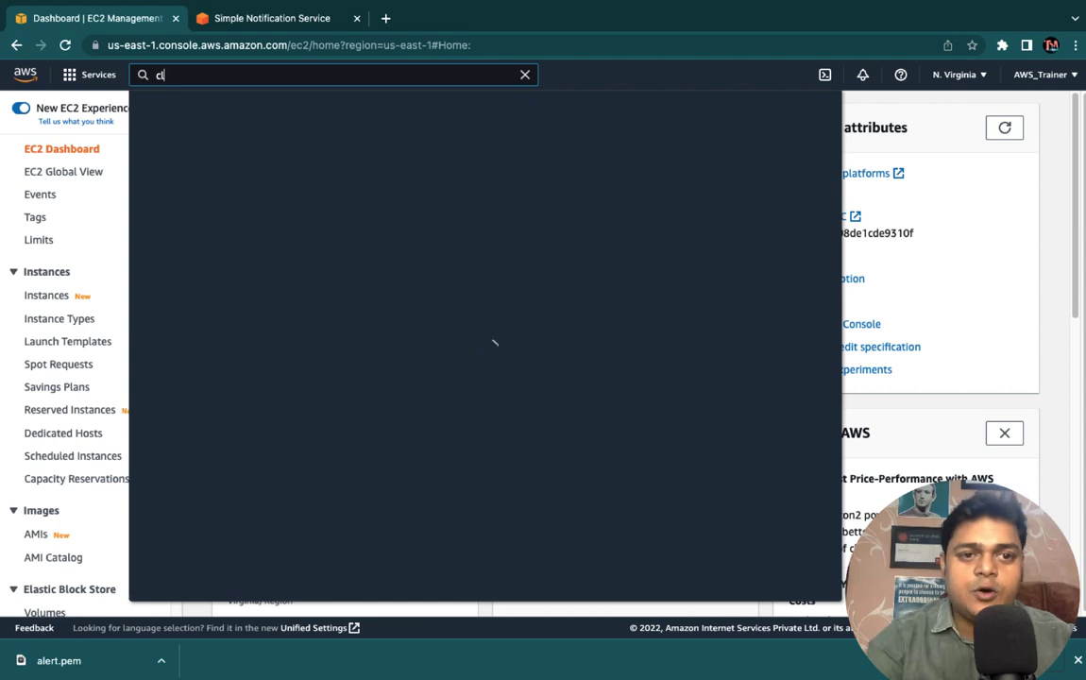
key("BackSpace")
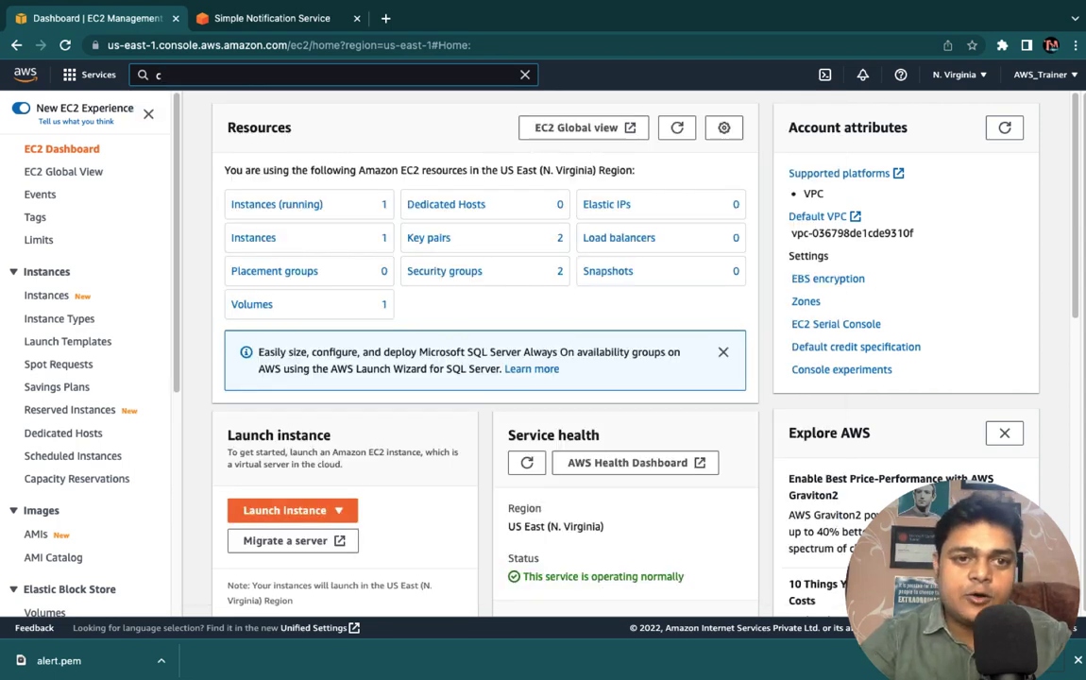
type("loud")
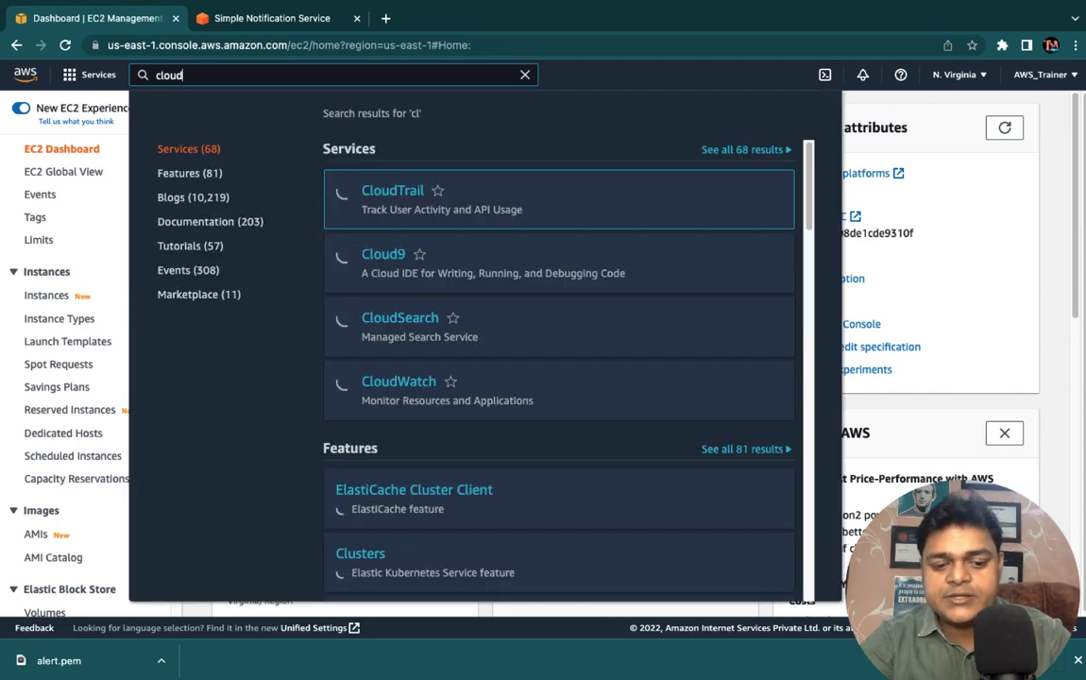
type("watch")
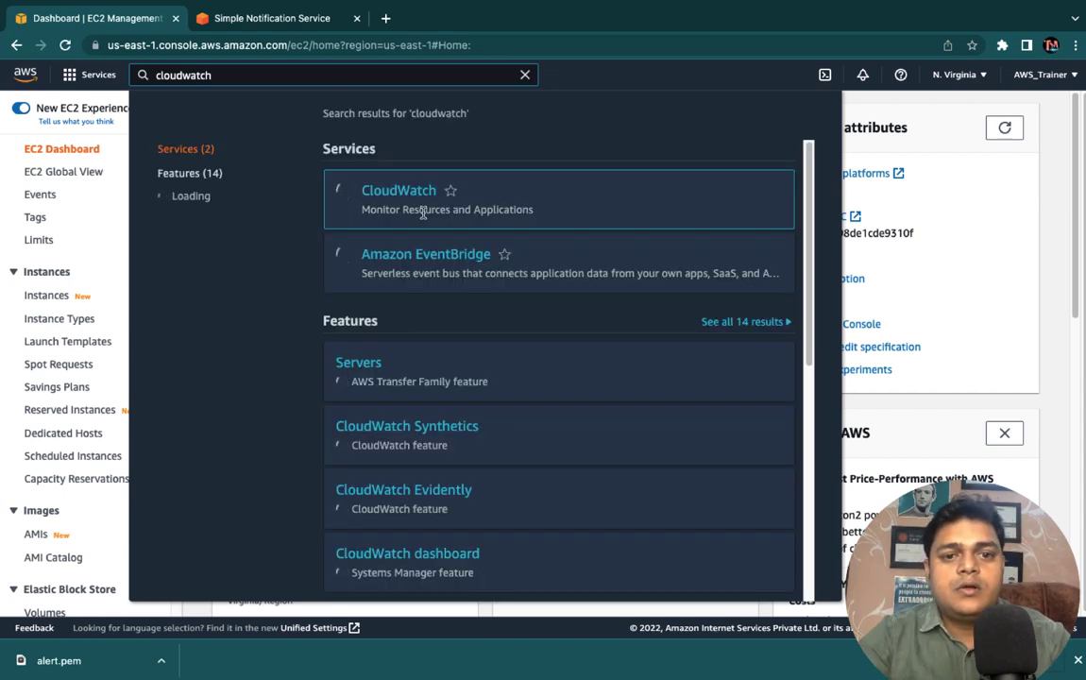
left_click(404, 194)
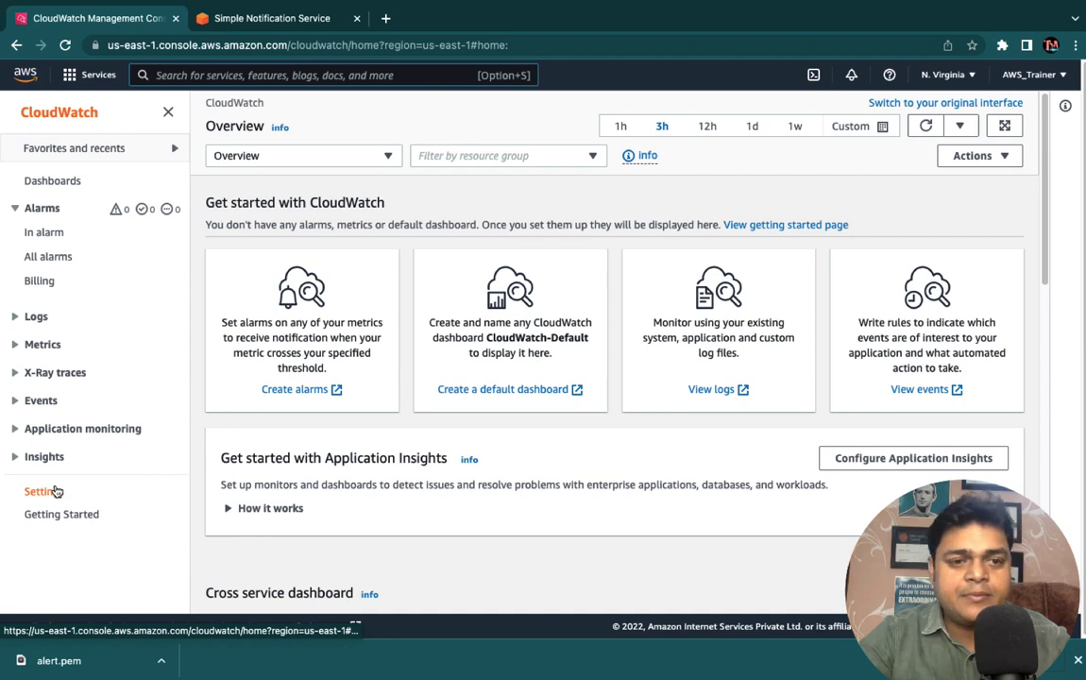
Start a new CloudWatch alarm from the In alarm list and browse its metric selection to the EC2 per-instance metrics.
left_click(40, 233)
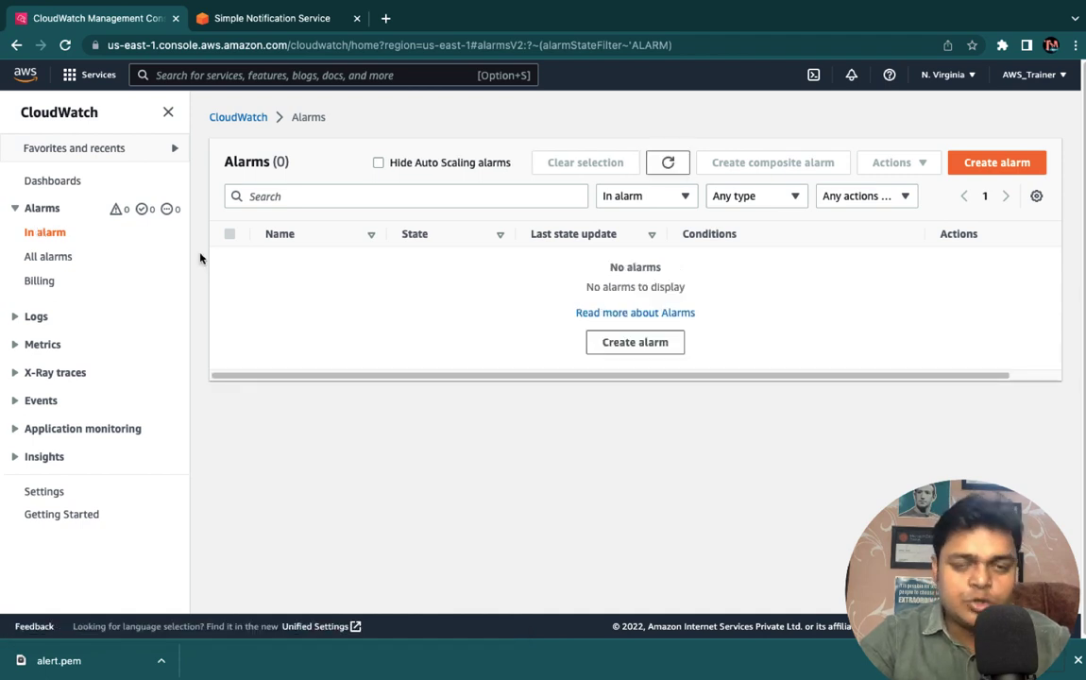
left_click(635, 342)
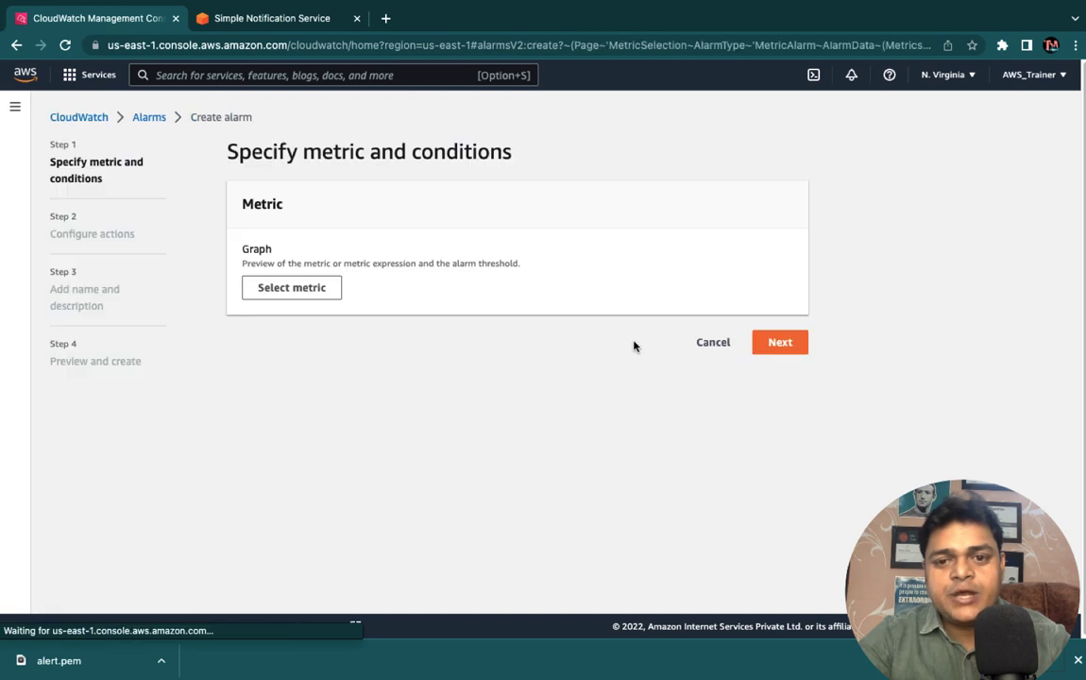
left_click(288, 289)
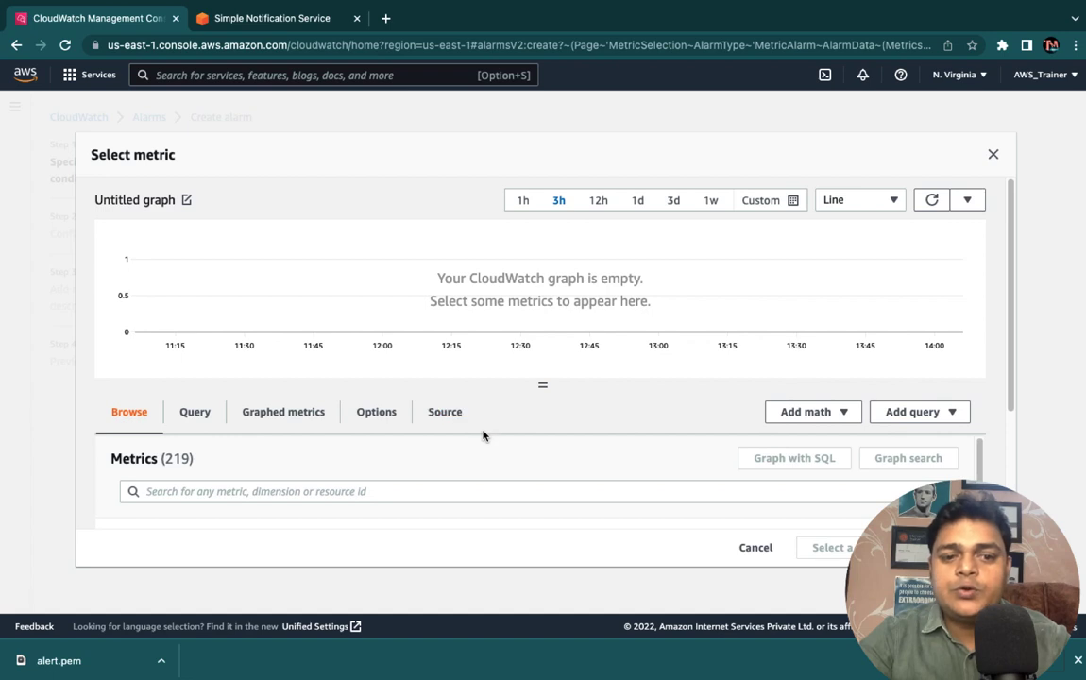
scroll(482, 433, "down", 3)
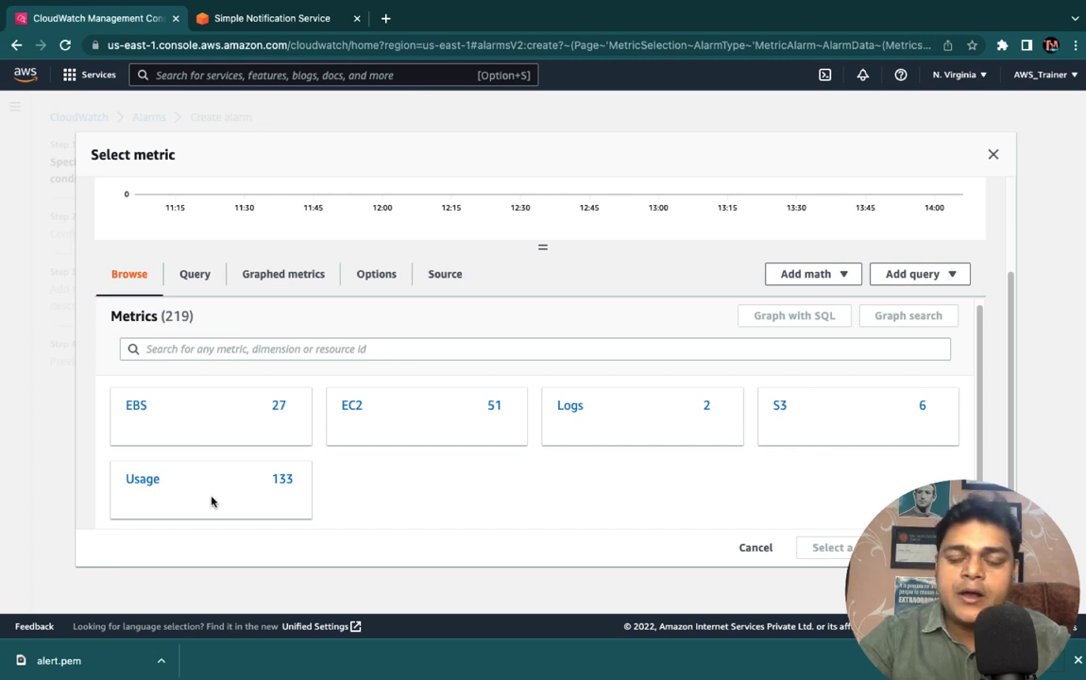
left_click(353, 406)
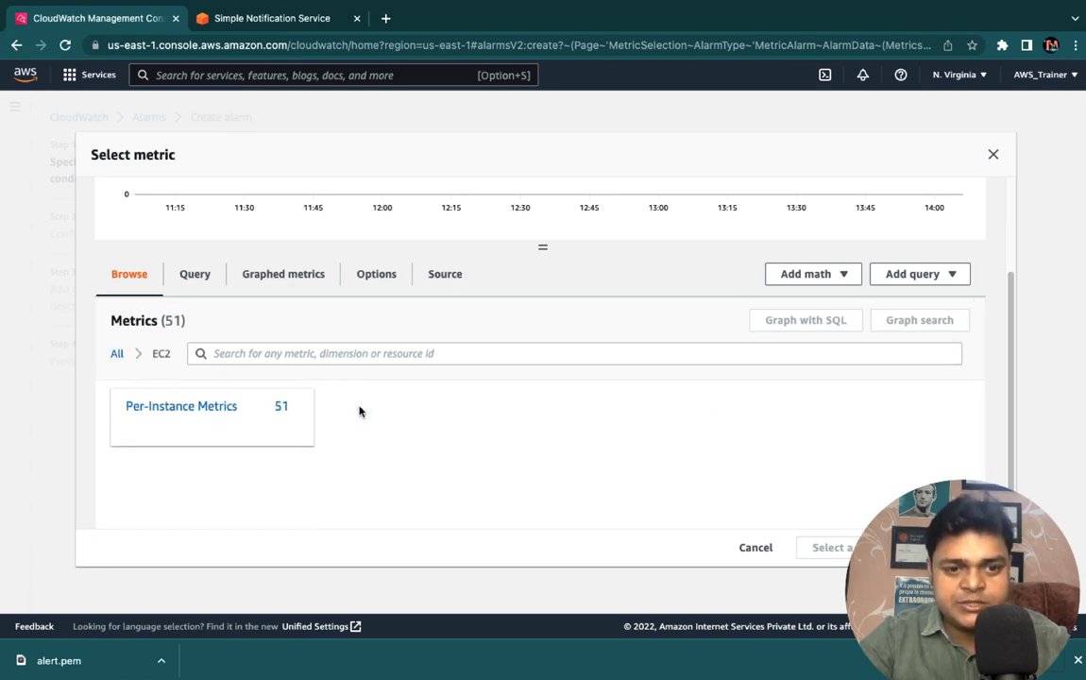
left_click(216, 407)
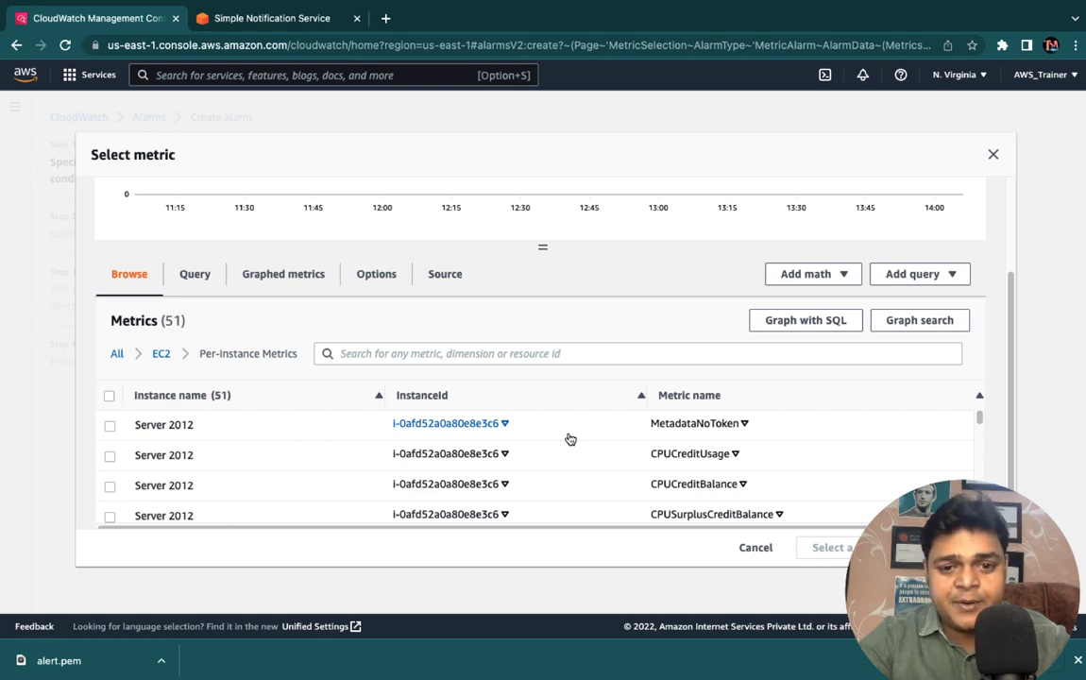
Examine which CPU, network, disk and status check metrics are available per EC2 instance.
scroll(184, 468, "down", 2)
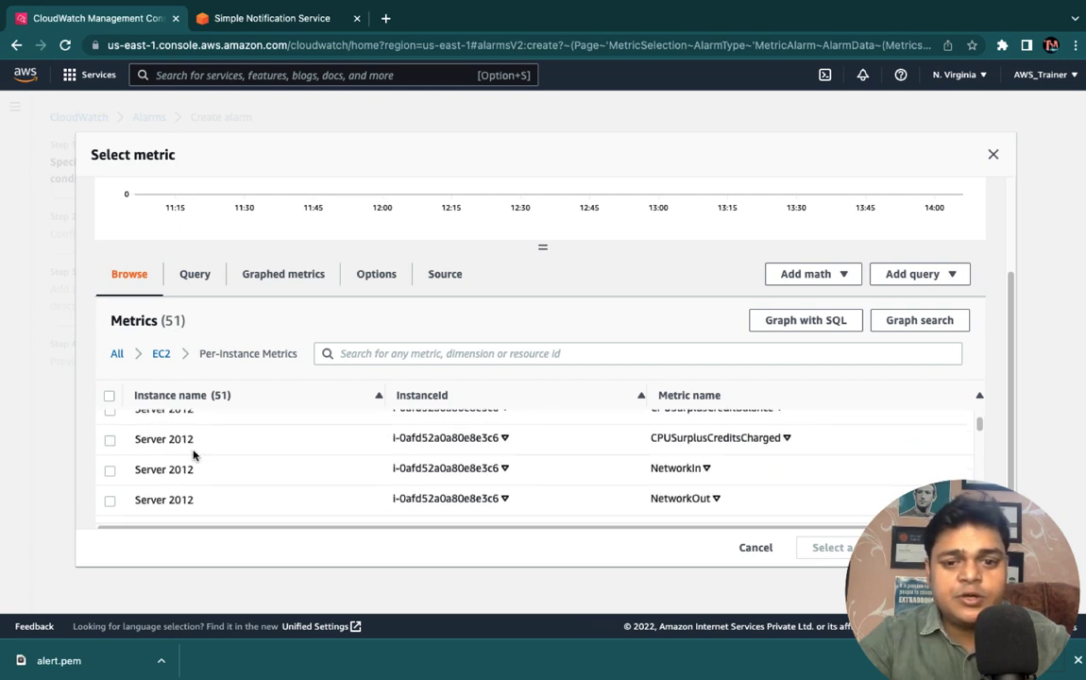
scroll(193, 455, "up", 2)
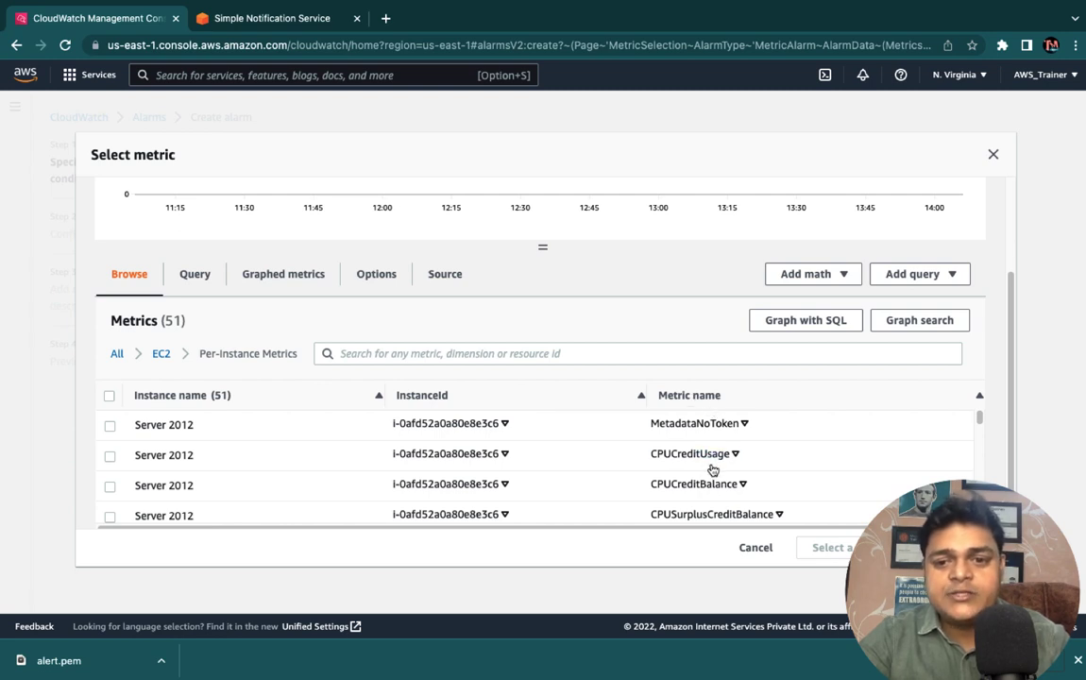
scroll(720, 496, "down", 2)
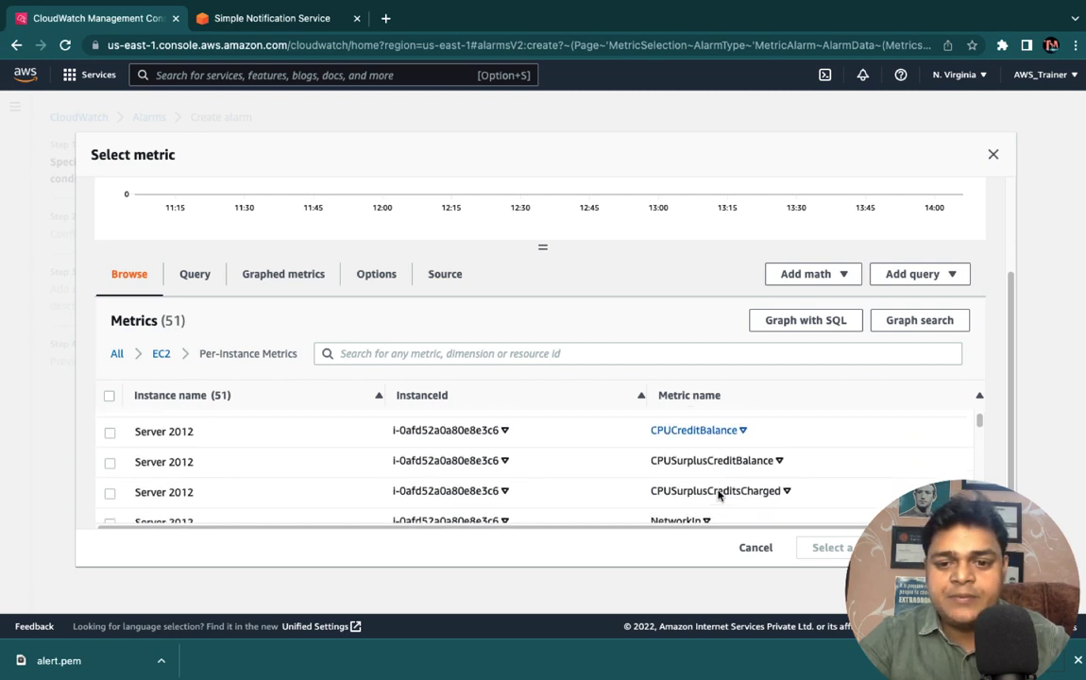
scroll(718, 457, "down", 1)
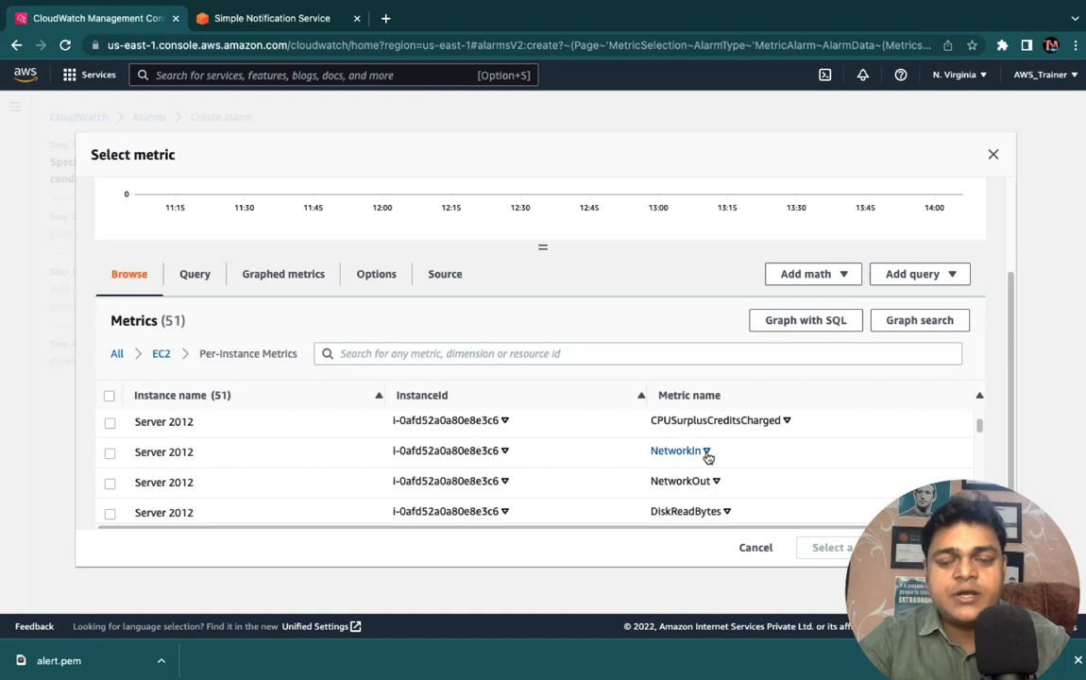
scroll(706, 491, "down", 3)
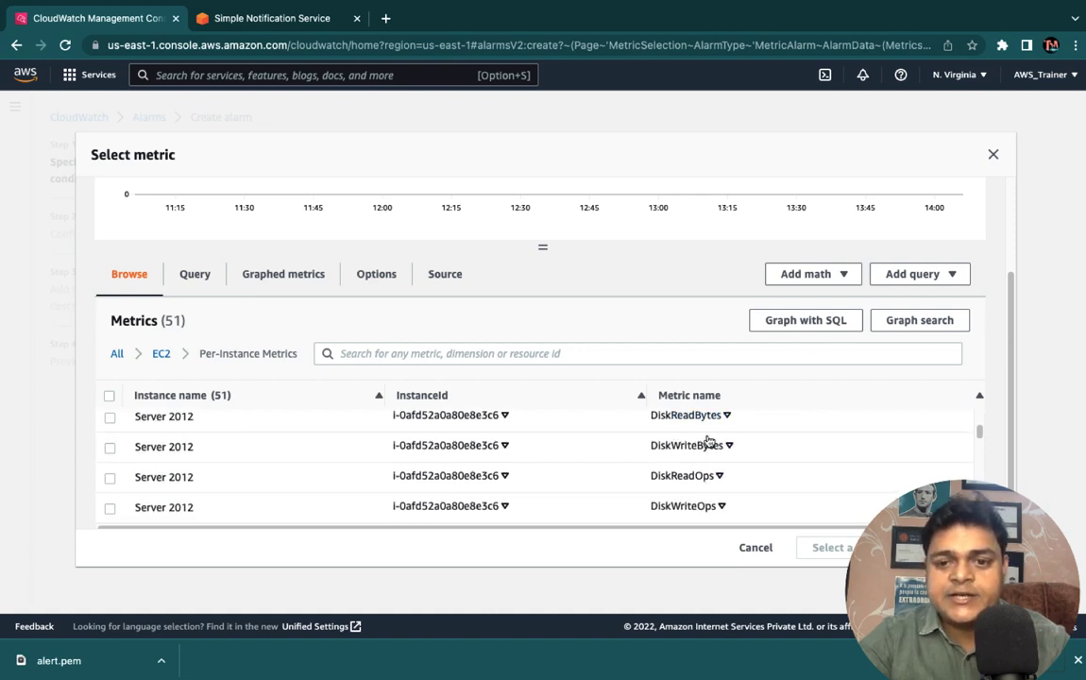
scroll(684, 478, "down", 3)
scroll(691, 474, "down", 6)
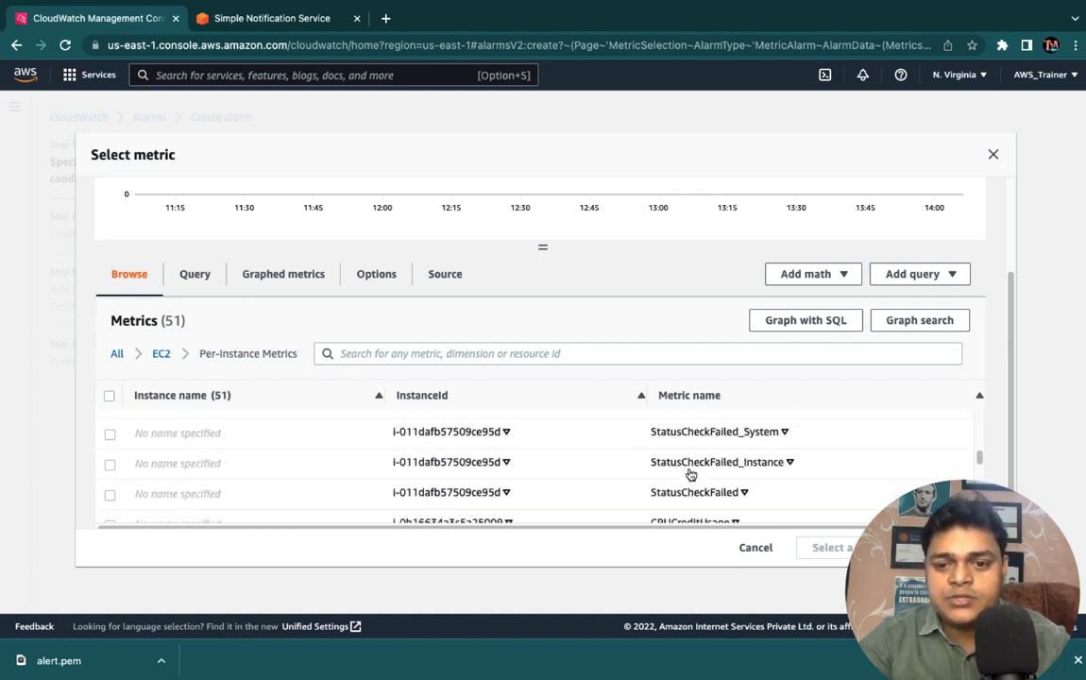
scroll(691, 474, "up", 2)
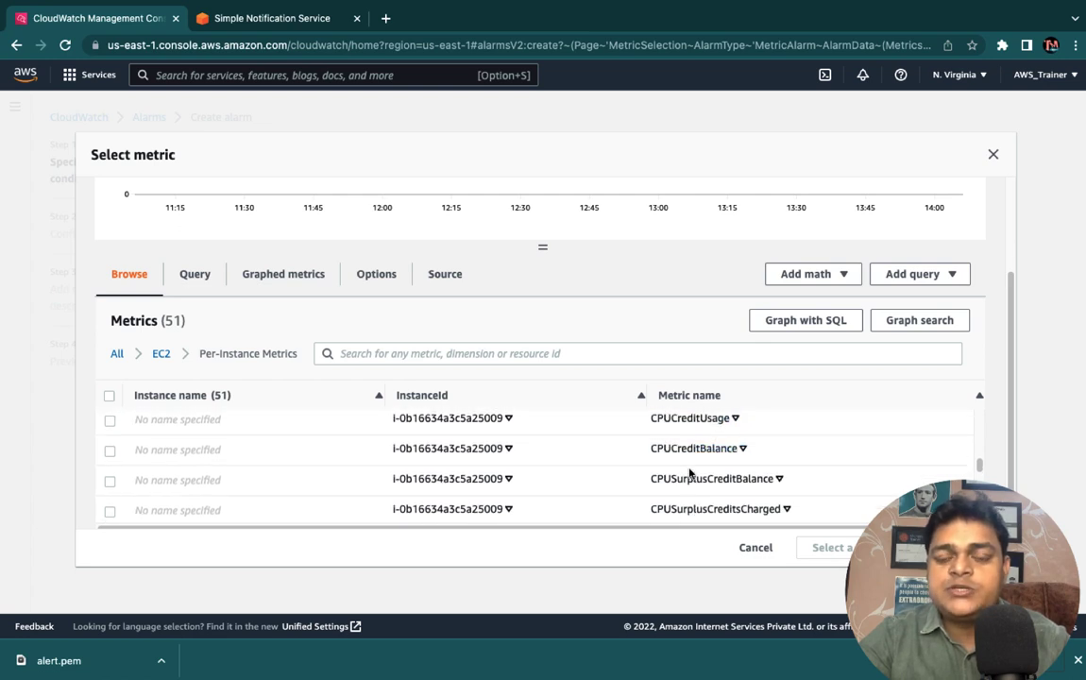
scroll(690, 474, "up", 5)
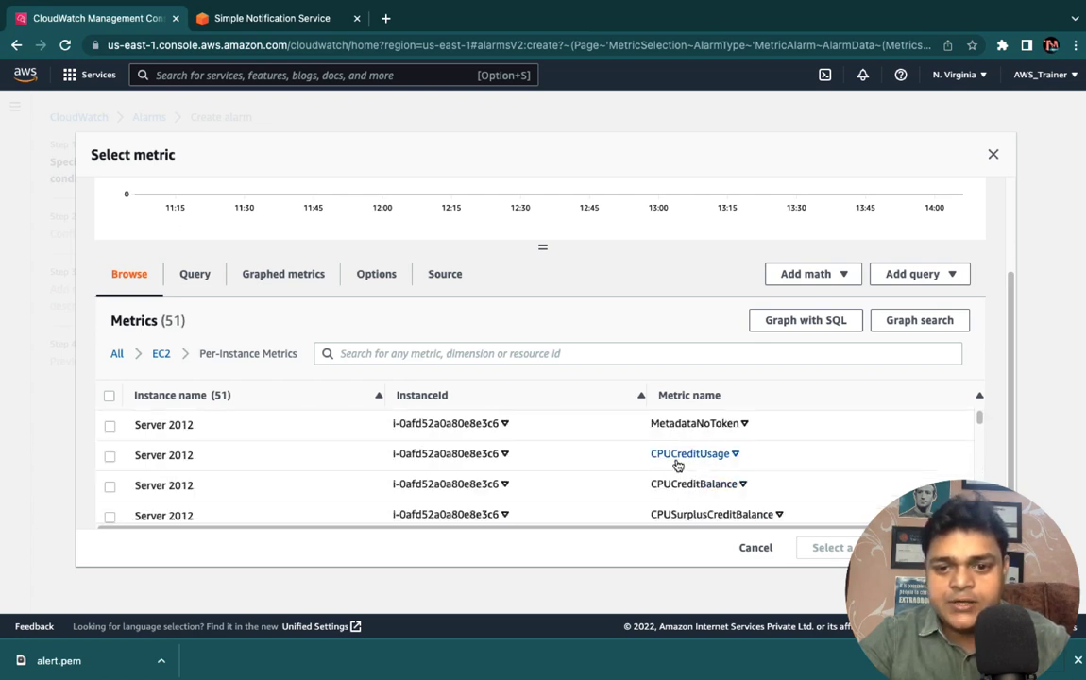
Try to choose the CPUCreditUsage, NetworkIn and NetworkOut metrics of the Server 2012 instance for the alarm.
left_click(109, 458)
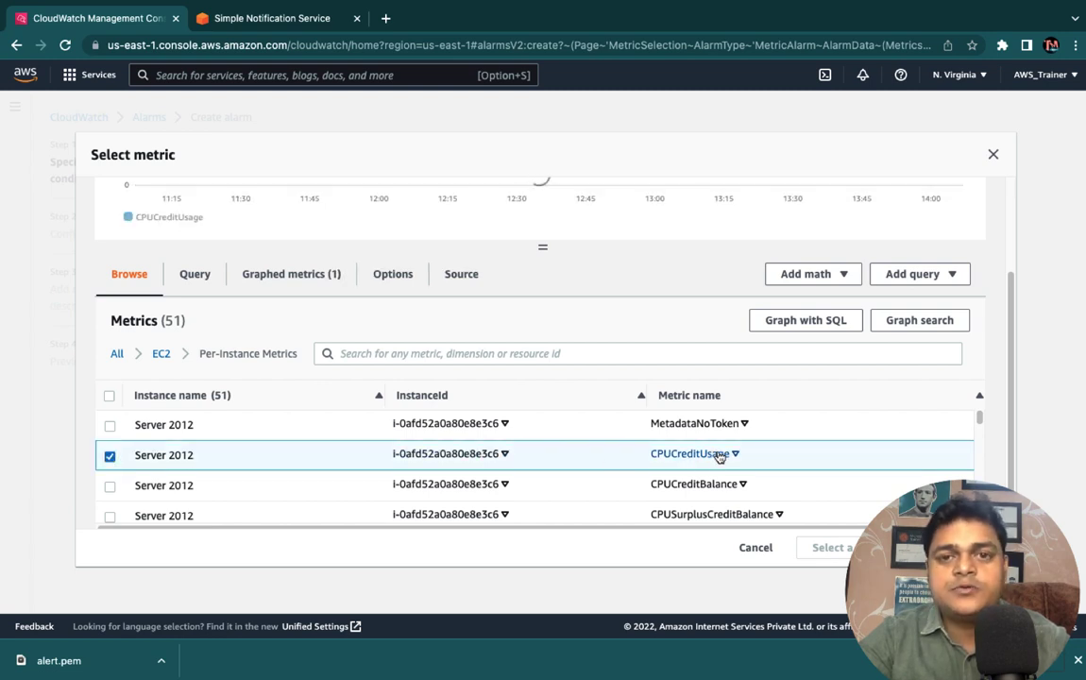
scroll(820, 466, "down", 3)
scroll(820, 467, "up", 2)
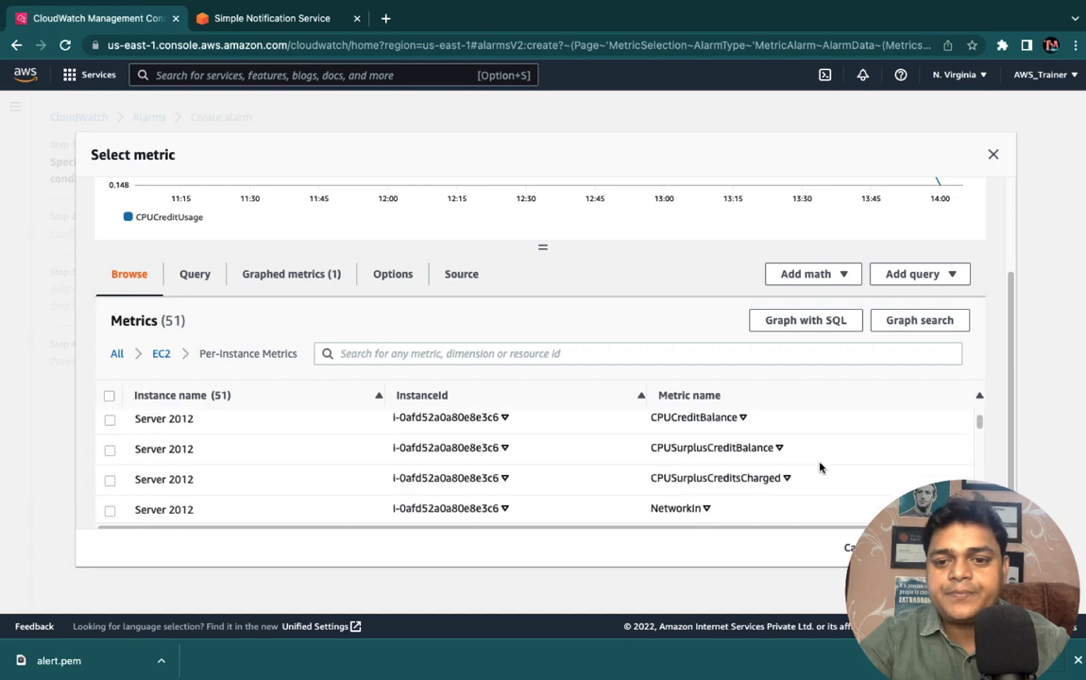
scroll(820, 466, "up", 2)
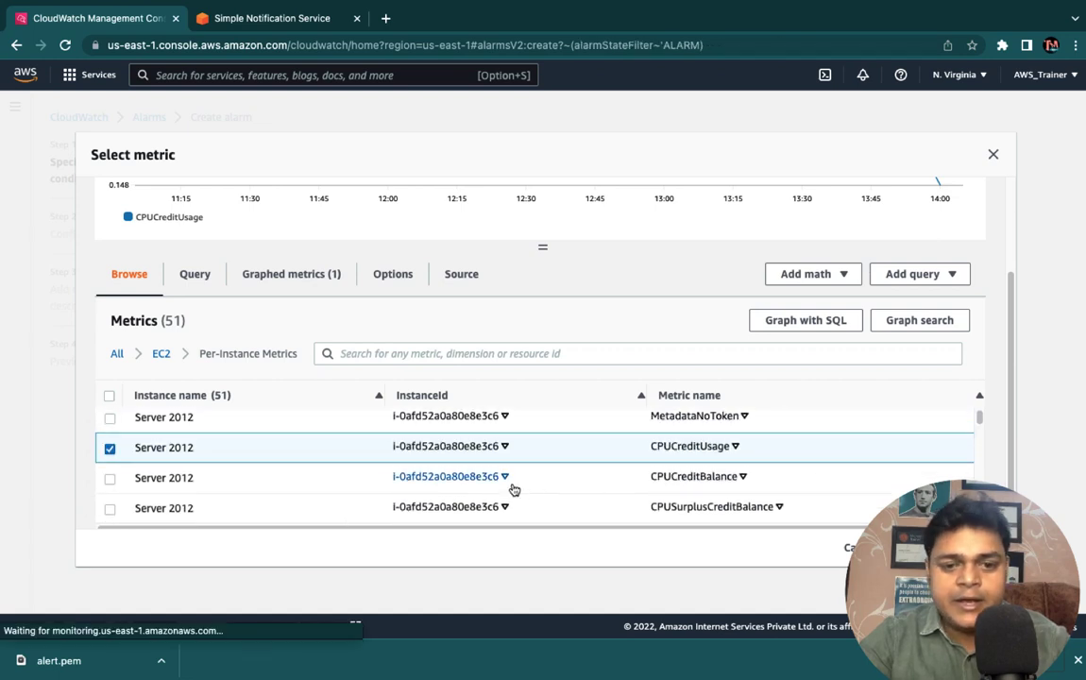
scroll(511, 488, "down", 3)
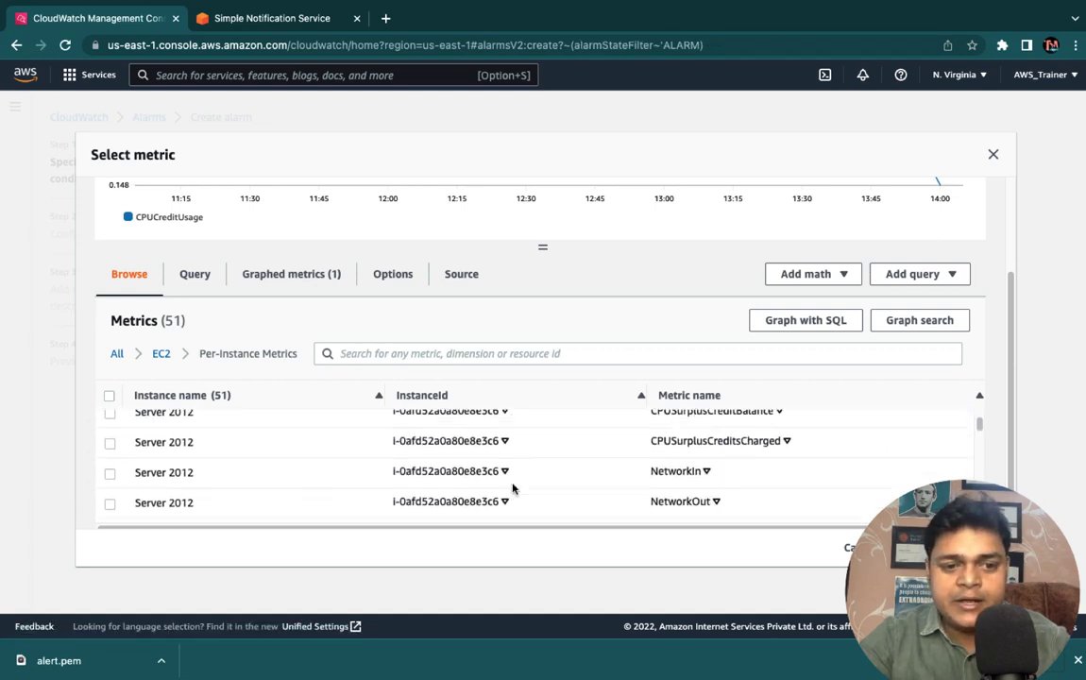
left_click(109, 470)
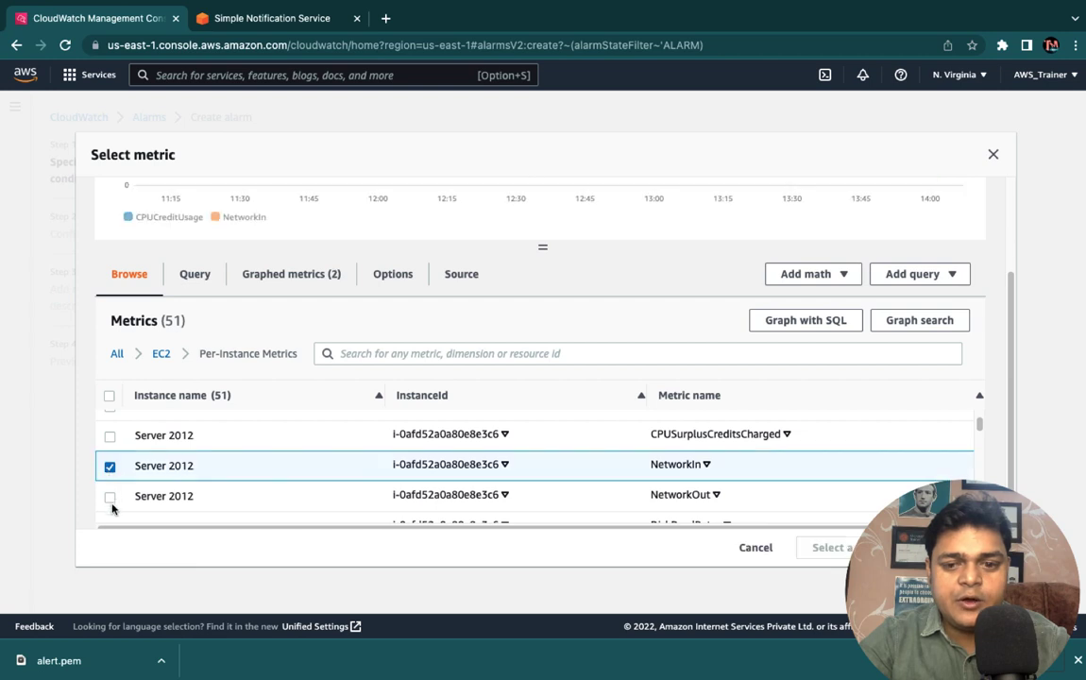
left_click(110, 496)
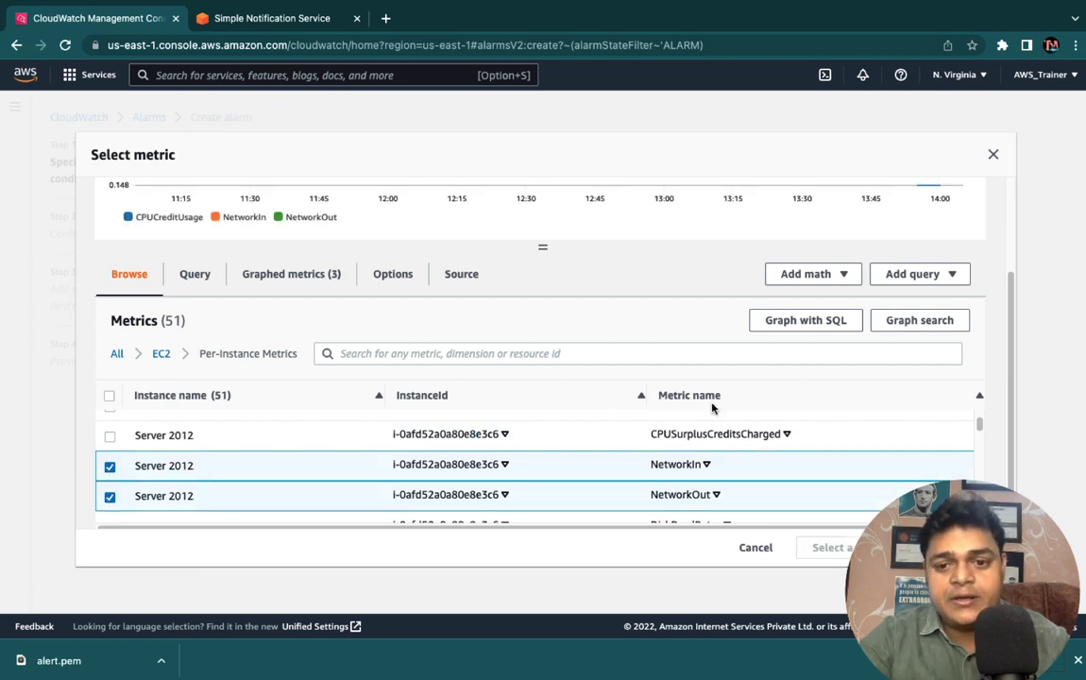
scroll(749, 500, "down", 10)
scroll(853, 465, "down", 5)
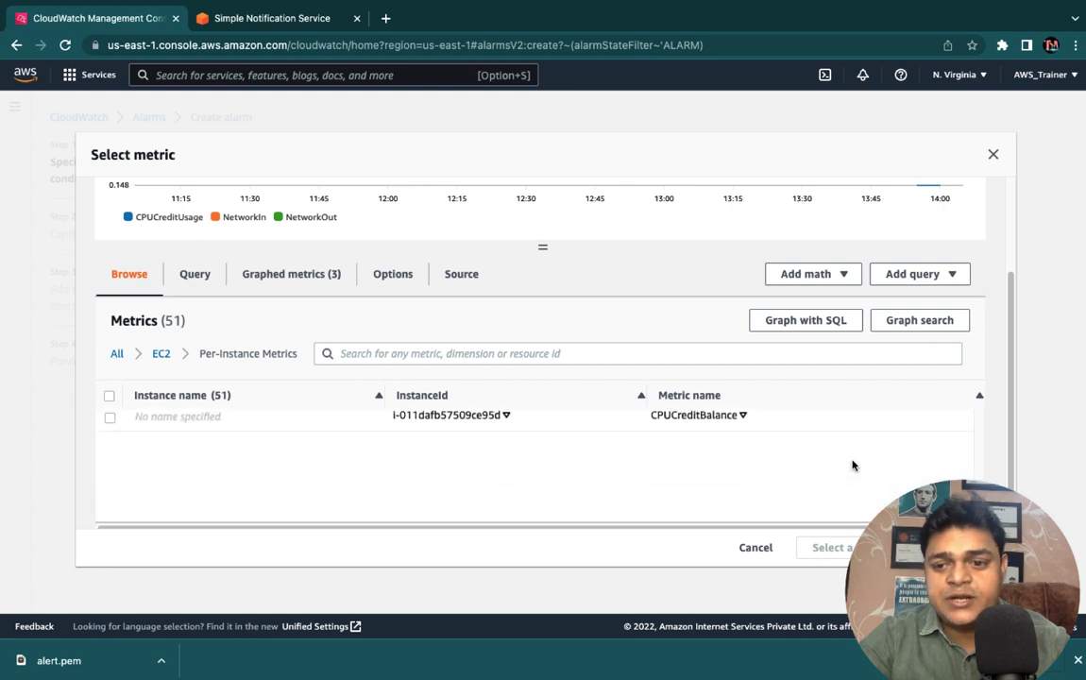
left_click(1075, 510)
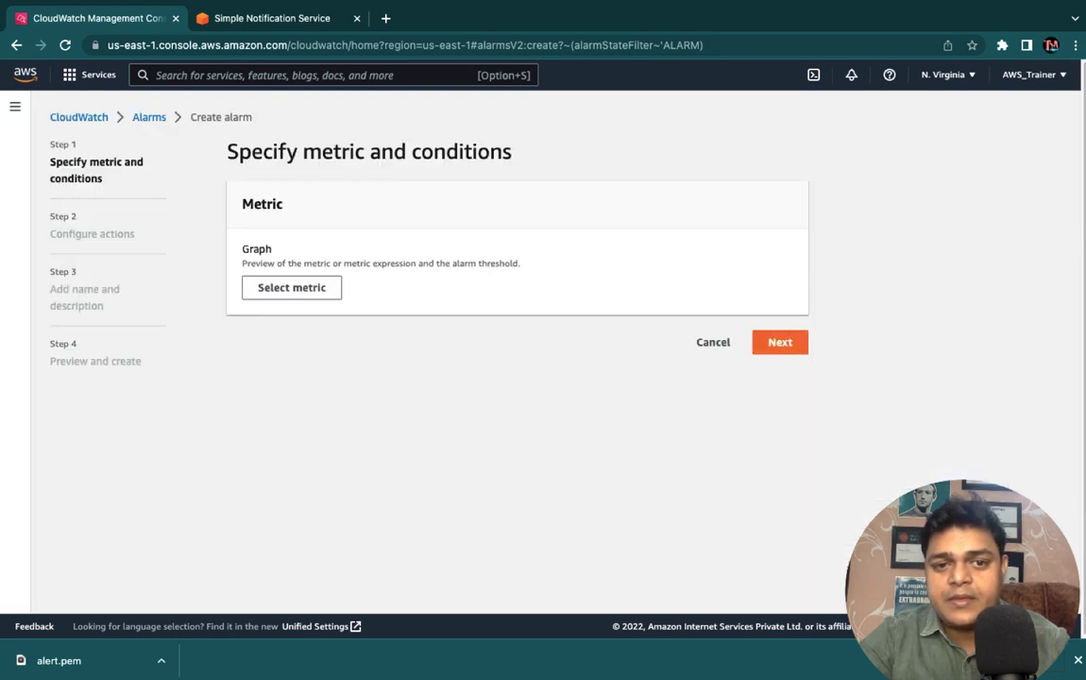
Reopen the alarm's metric selection and browse to the EC2 per-instance metrics.
left_click(282, 288)
scroll(494, 491, "down", 2)
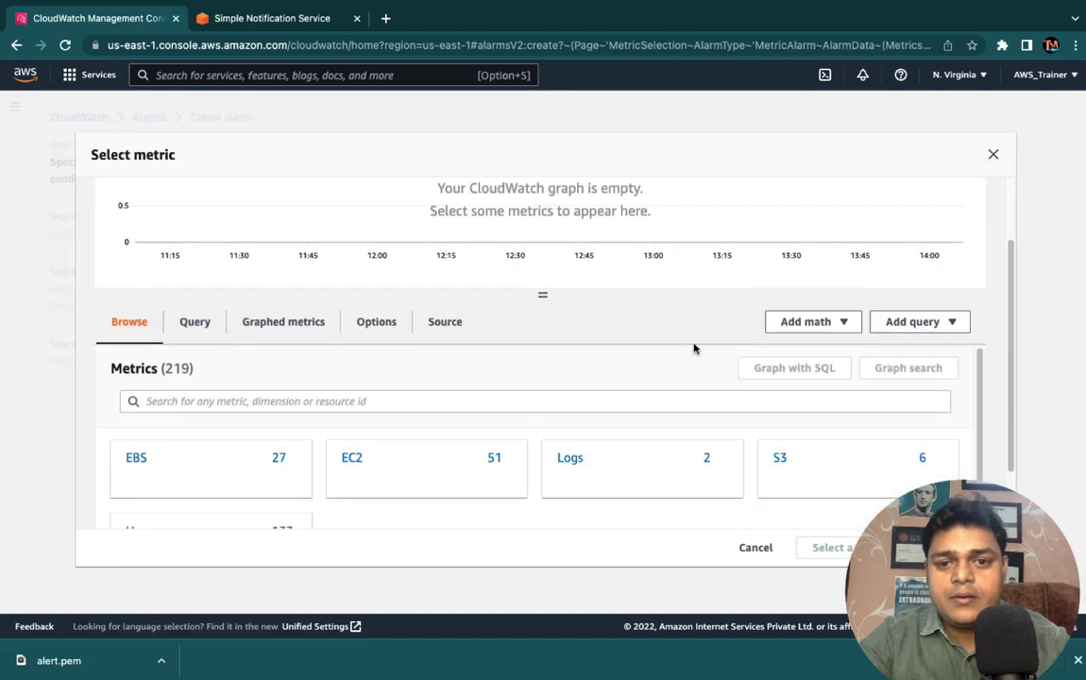
left_click(349, 459)
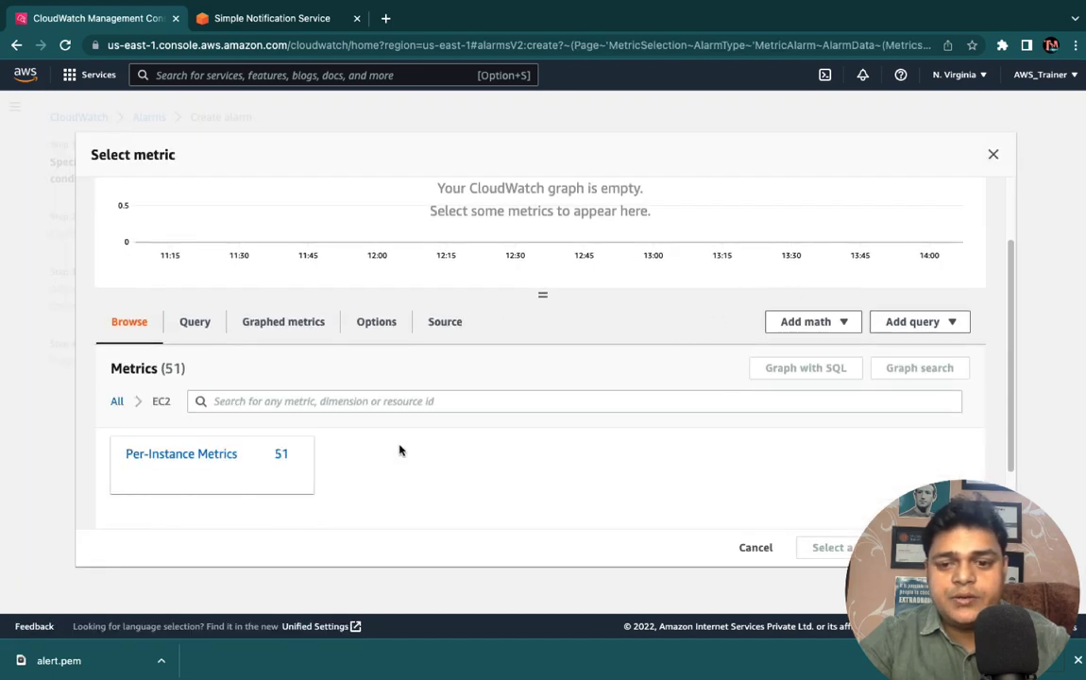
left_click(235, 457)
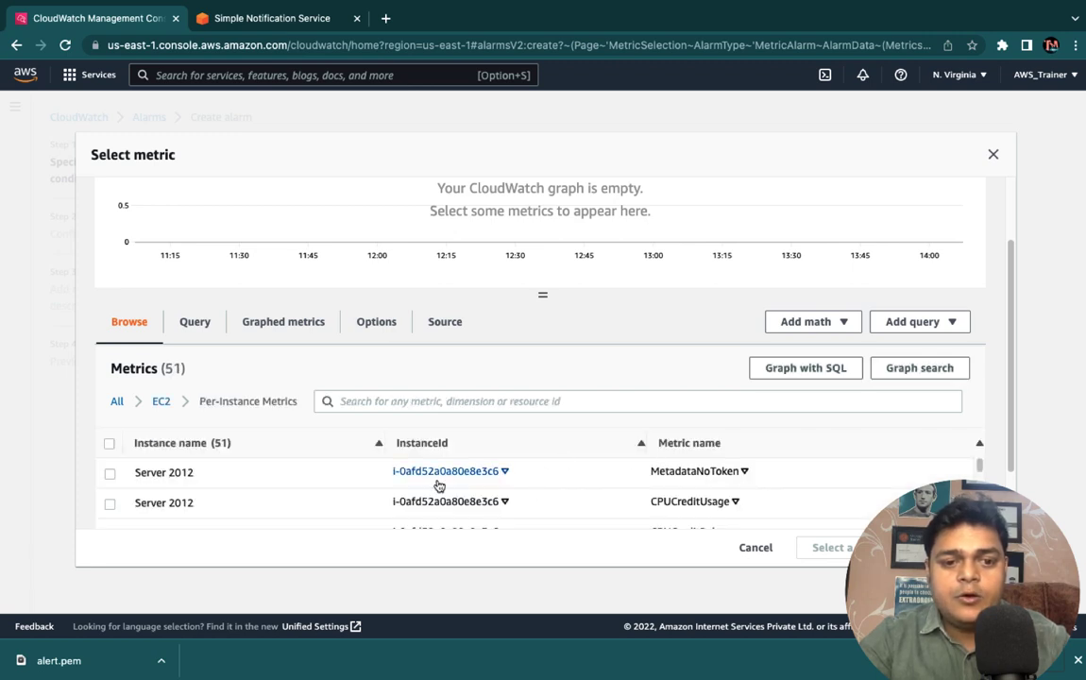
Choose only the CPUCreditUsage metric of the Server 2012 instance as the alarm's metric.
scroll(439, 485, "down", 2)
scroll(437, 483, "up", 1)
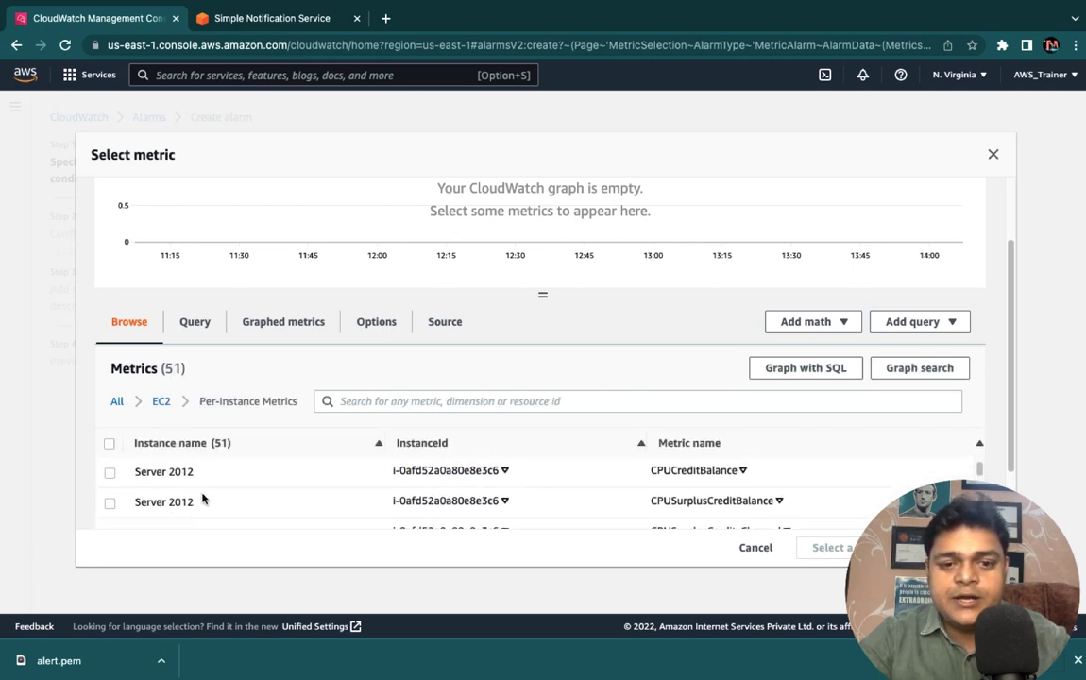
scroll(207, 493, "up", 1)
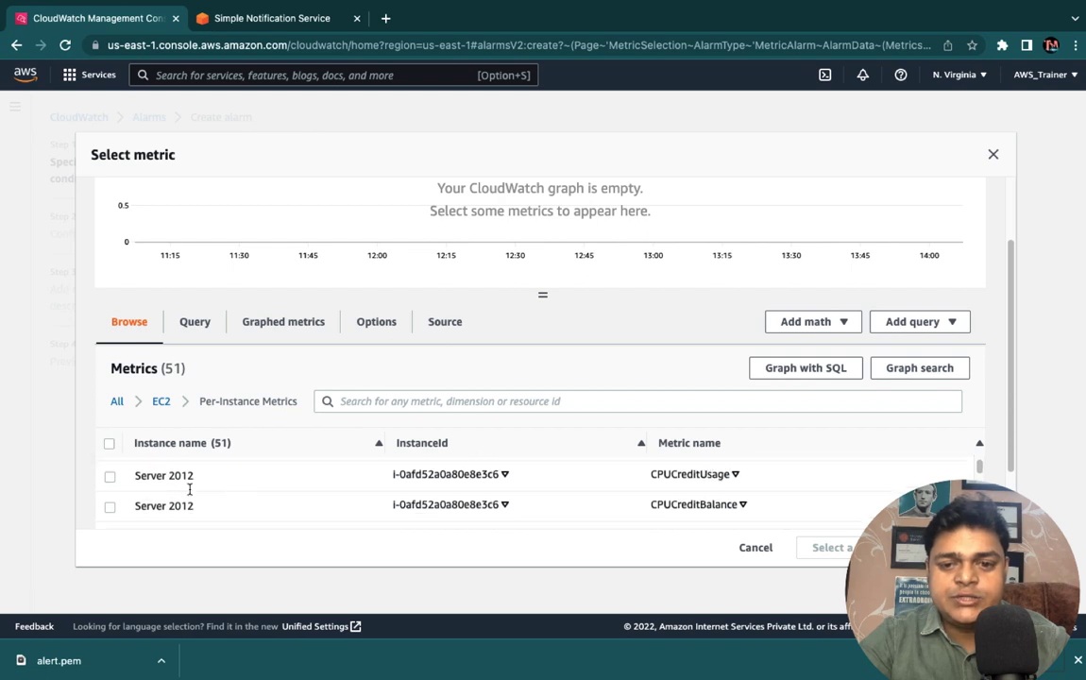
left_click(110, 479)
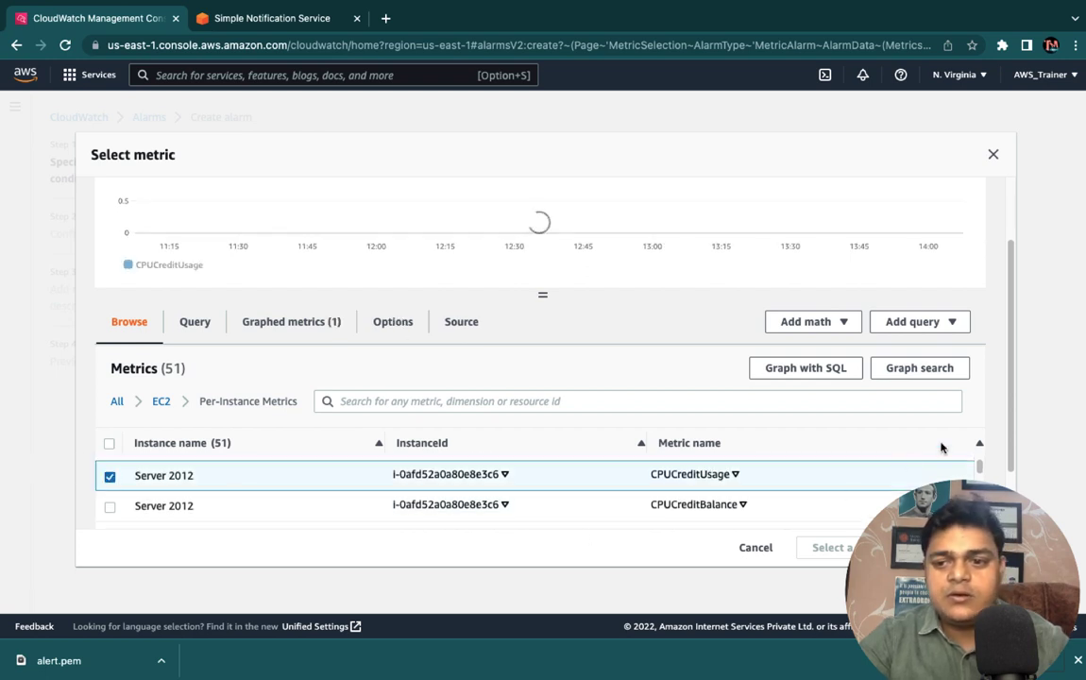
scroll(1008, 436, "down", 2)
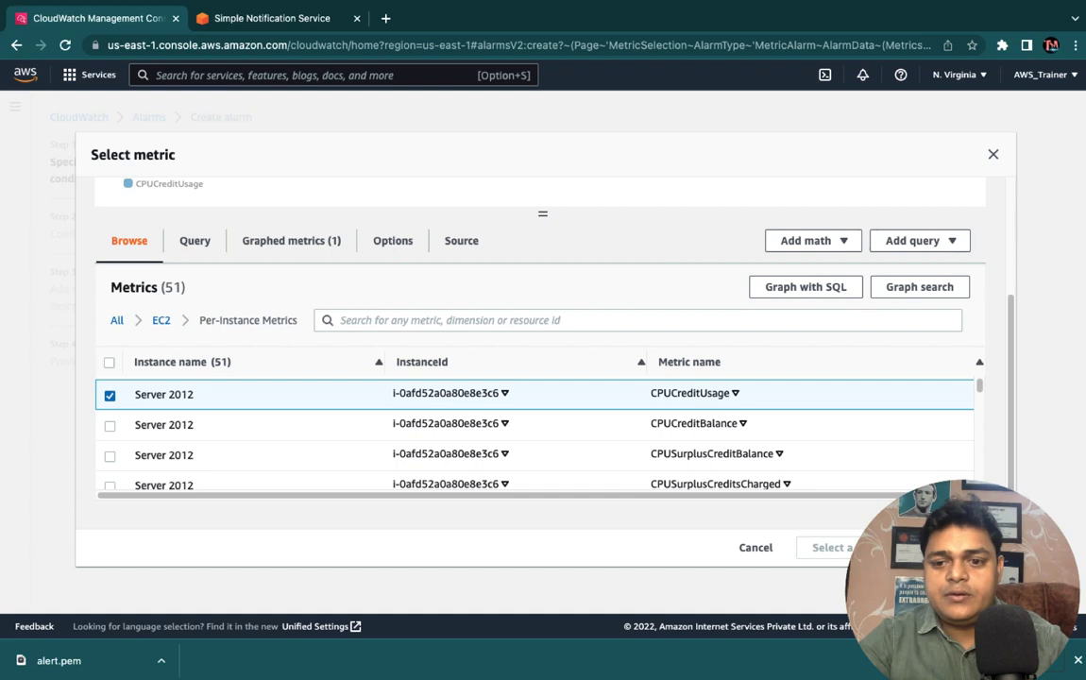
scroll(763, 487, "down", 1)
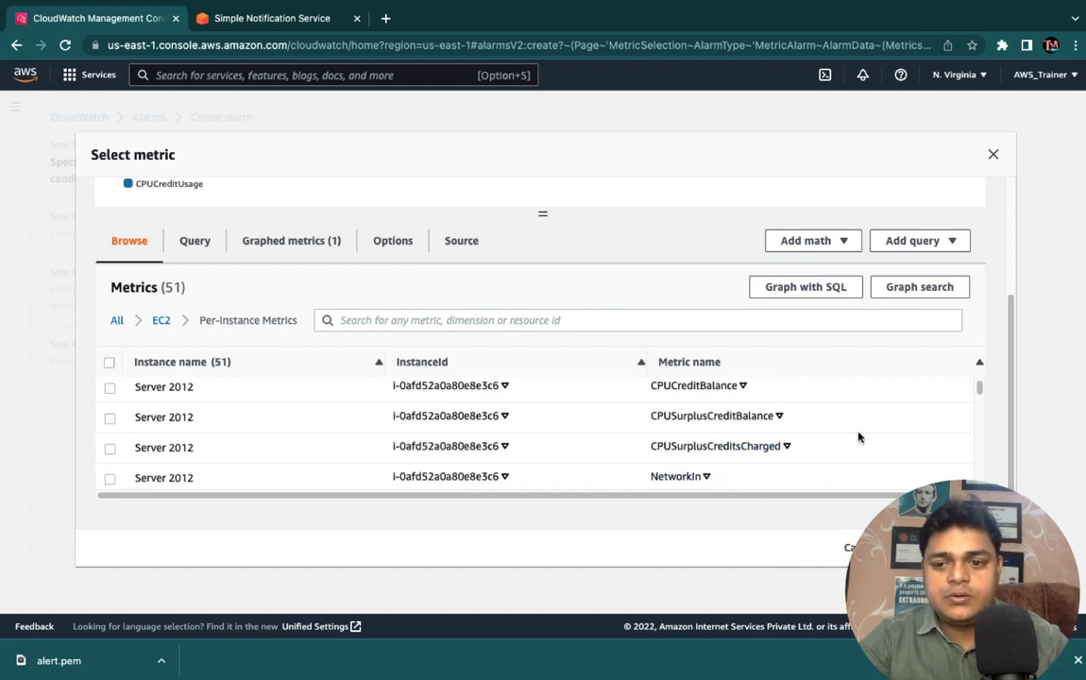
scroll(858, 436, "up", 1)
scroll(855, 439, "down", 1)
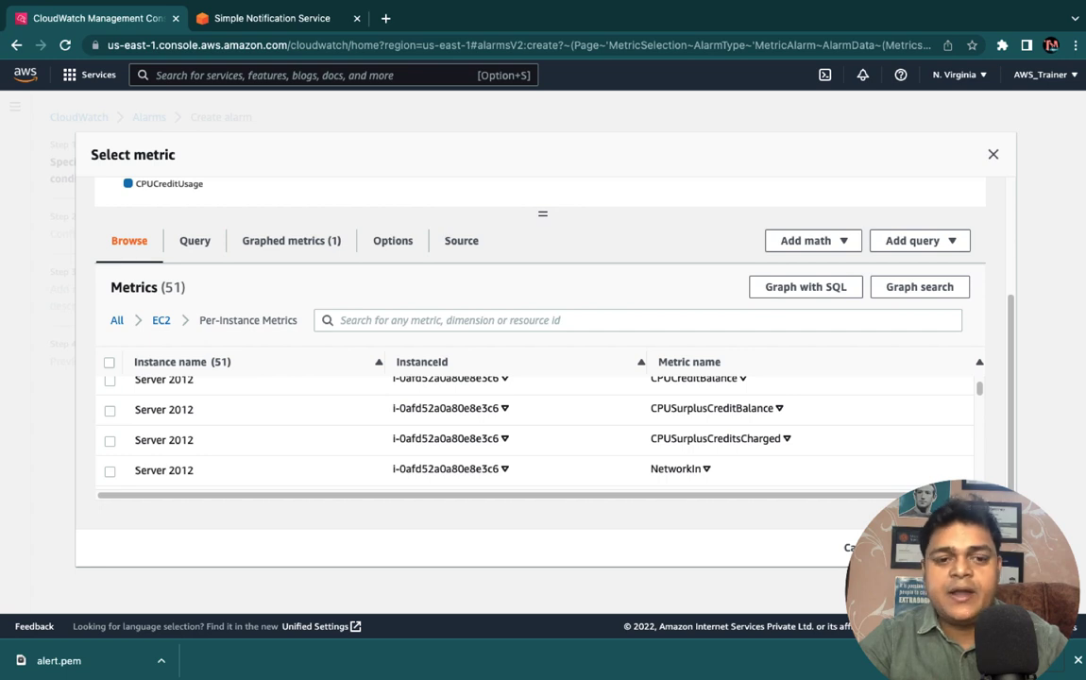
left_click(951, 547)
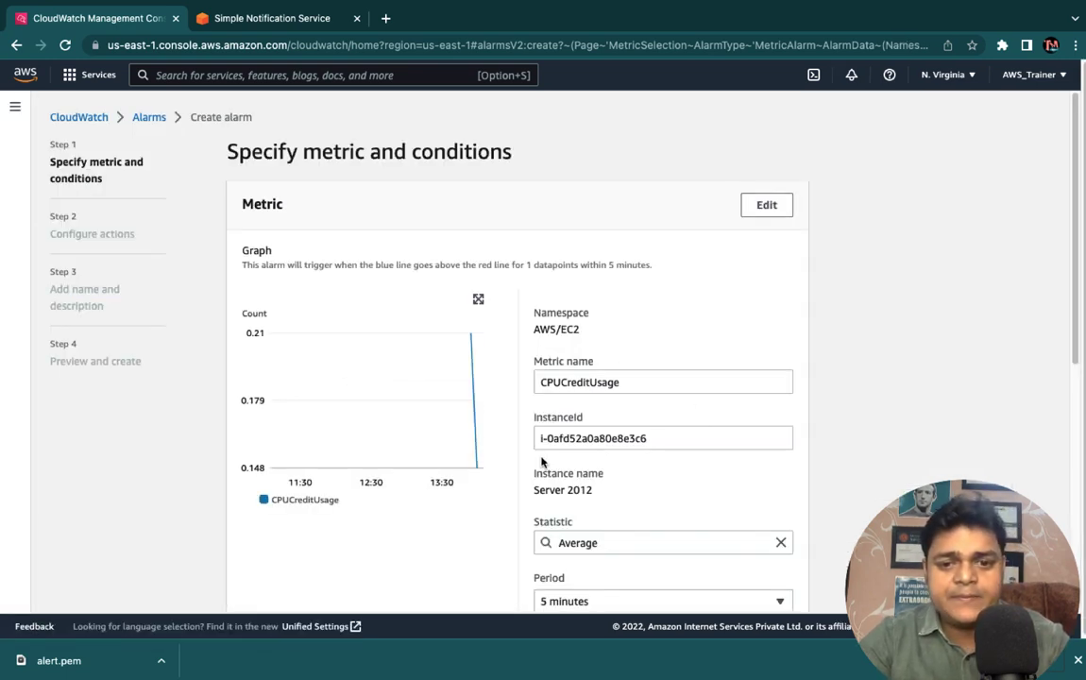
Select Average as the statistic for the CPUCreditUsage metric.
scroll(542, 461, "down", 3)
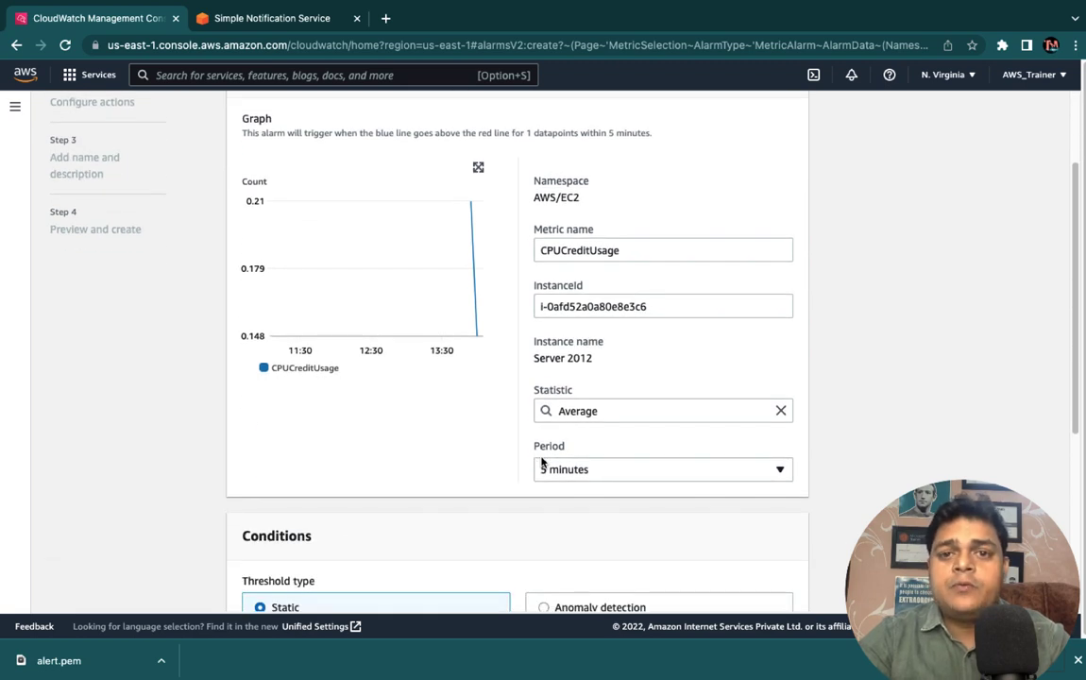
scroll(542, 461, "up", 1)
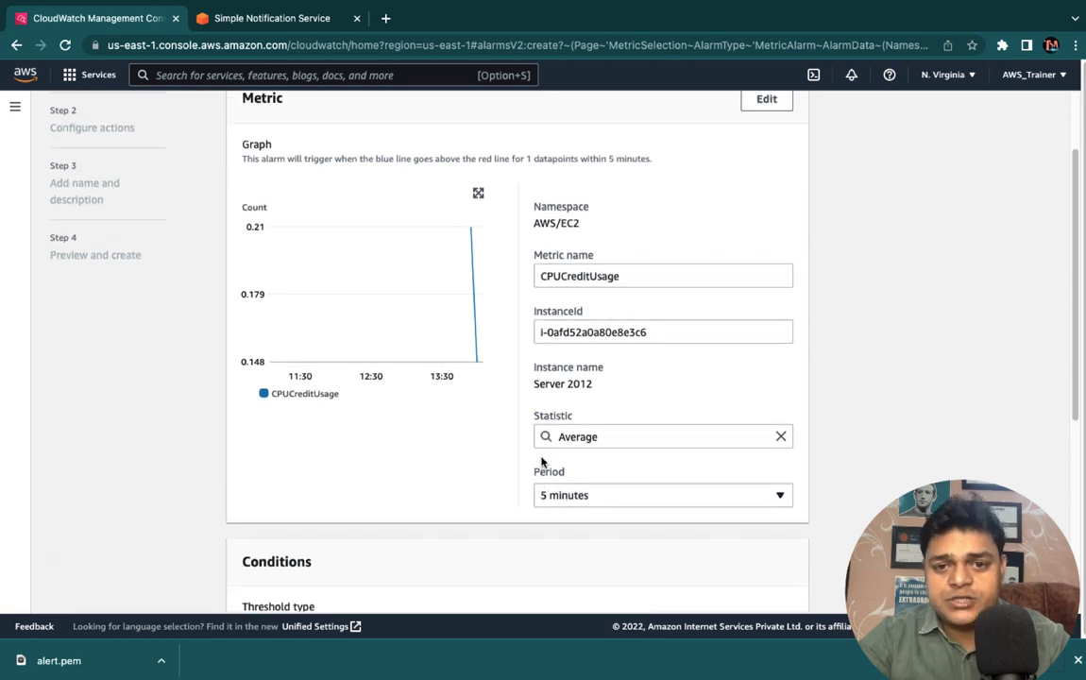
left_click(600, 439)
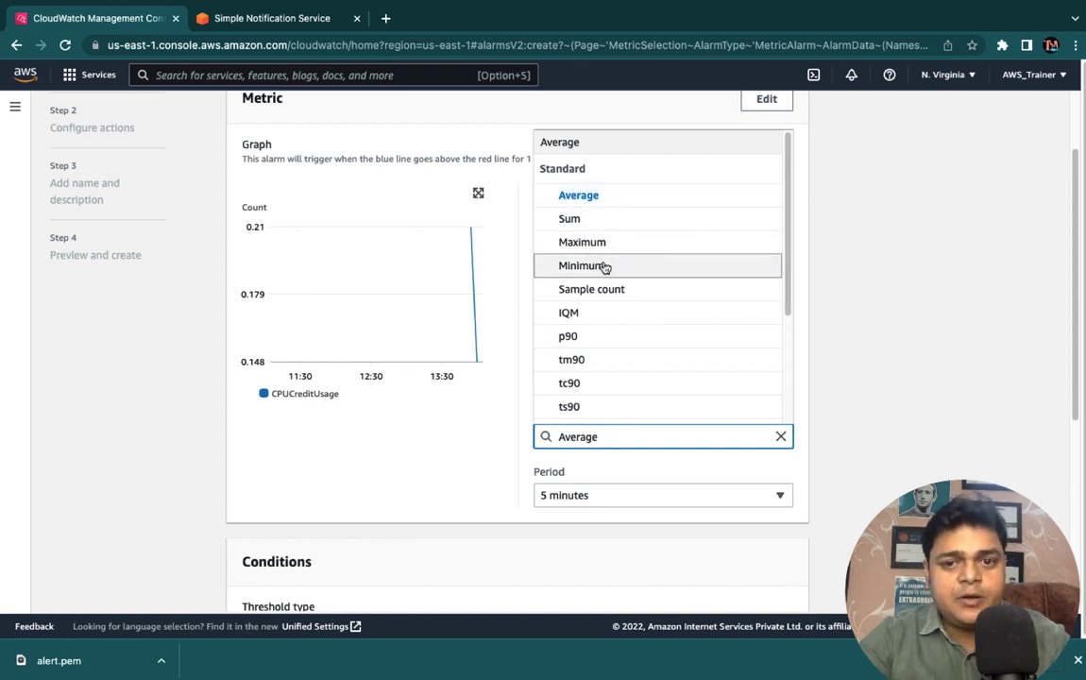
left_click(590, 195)
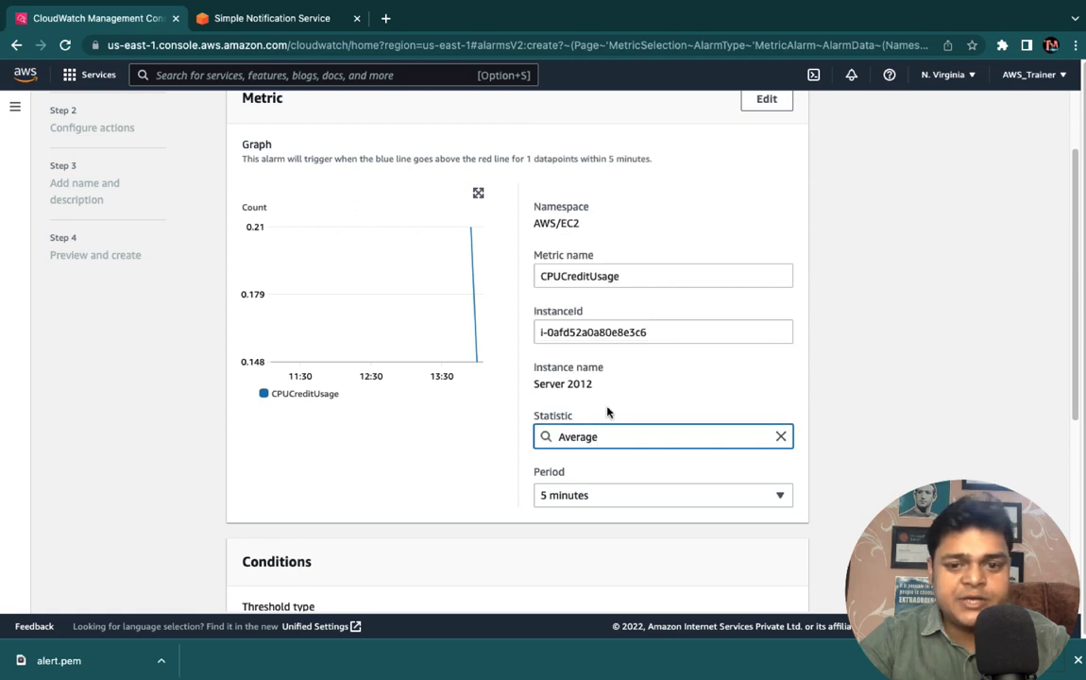
Define the alarm condition as CPUCreditUsage Greater than a static threshold of 75 and proceed to the alarm actions.
scroll(607, 411, "down", 2)
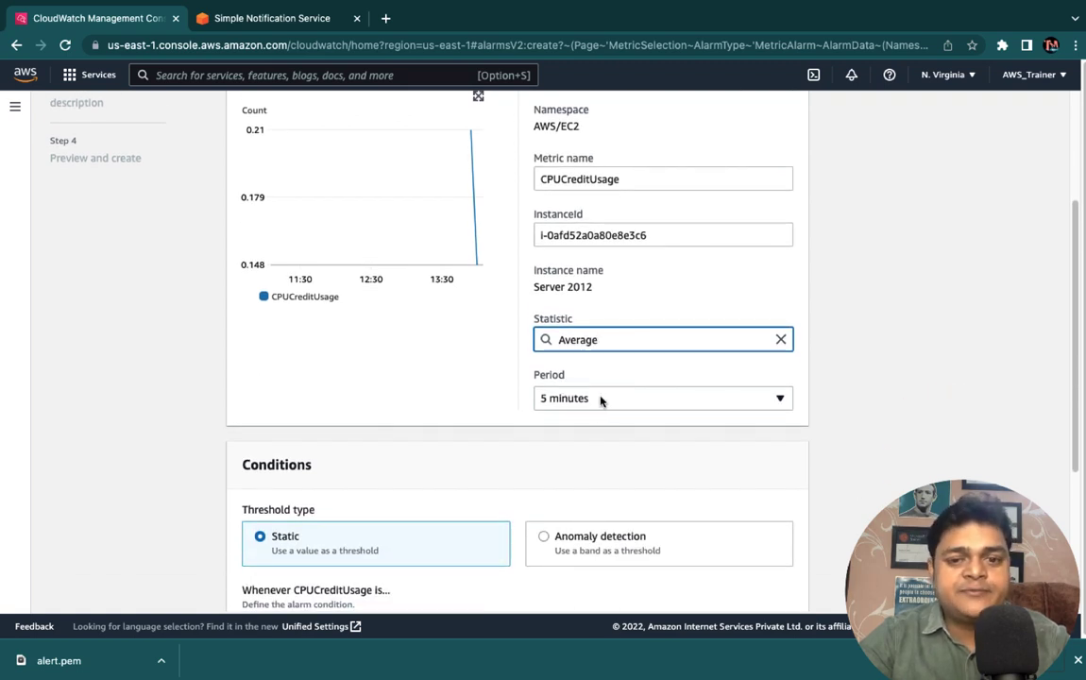
scroll(601, 451, "down", 3)
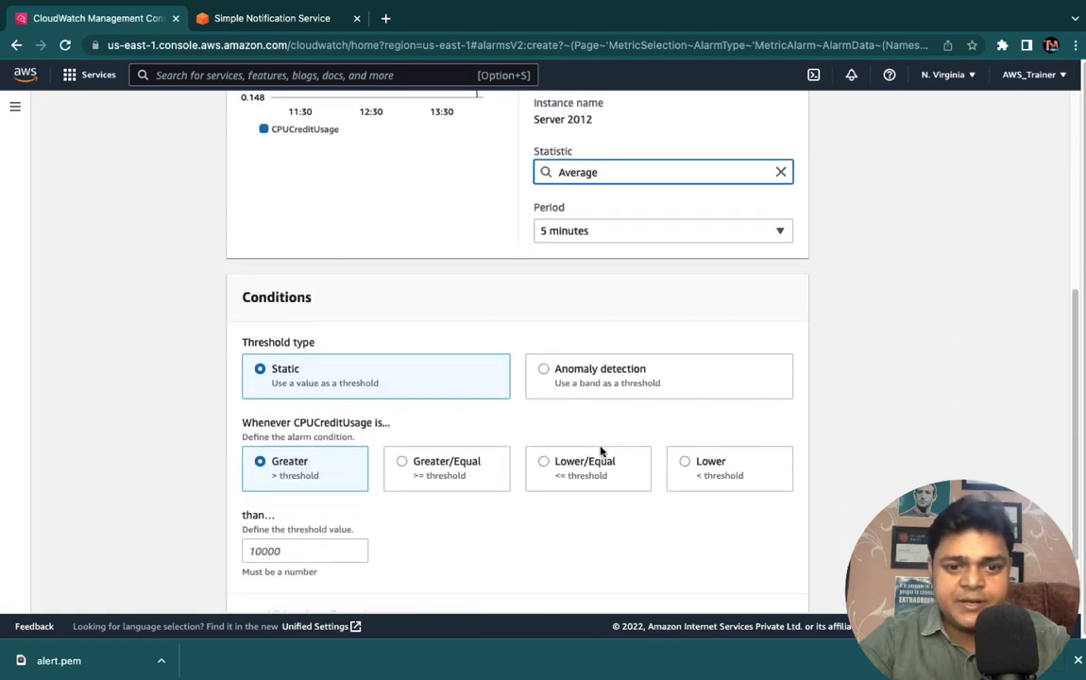
scroll(434, 493, "down", 2)
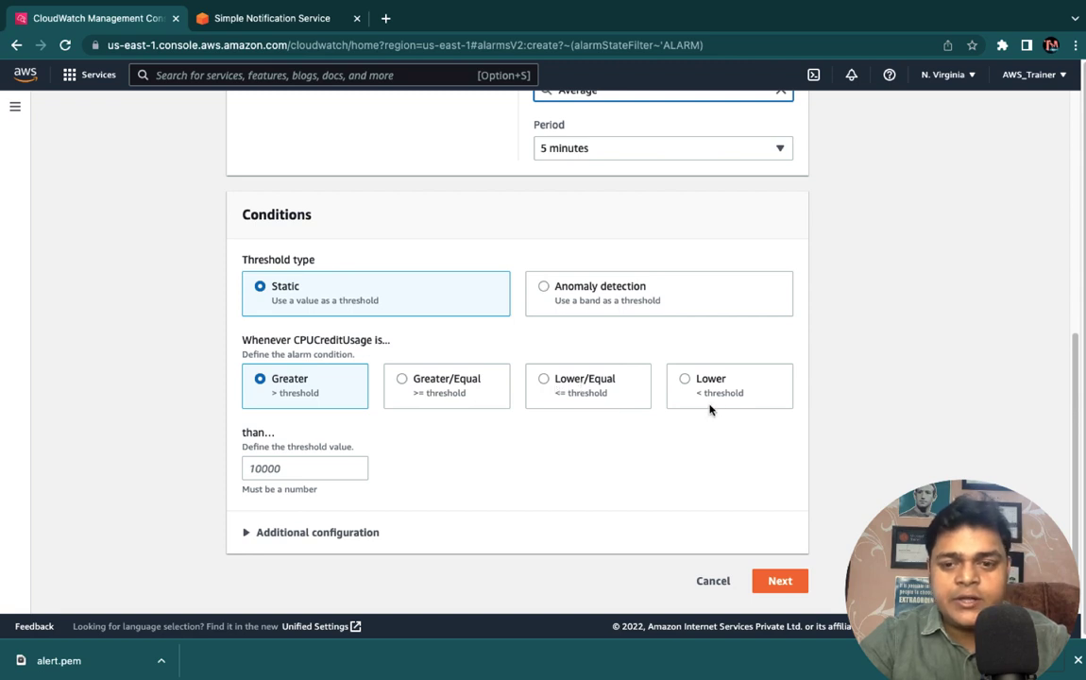
left_click(290, 394)
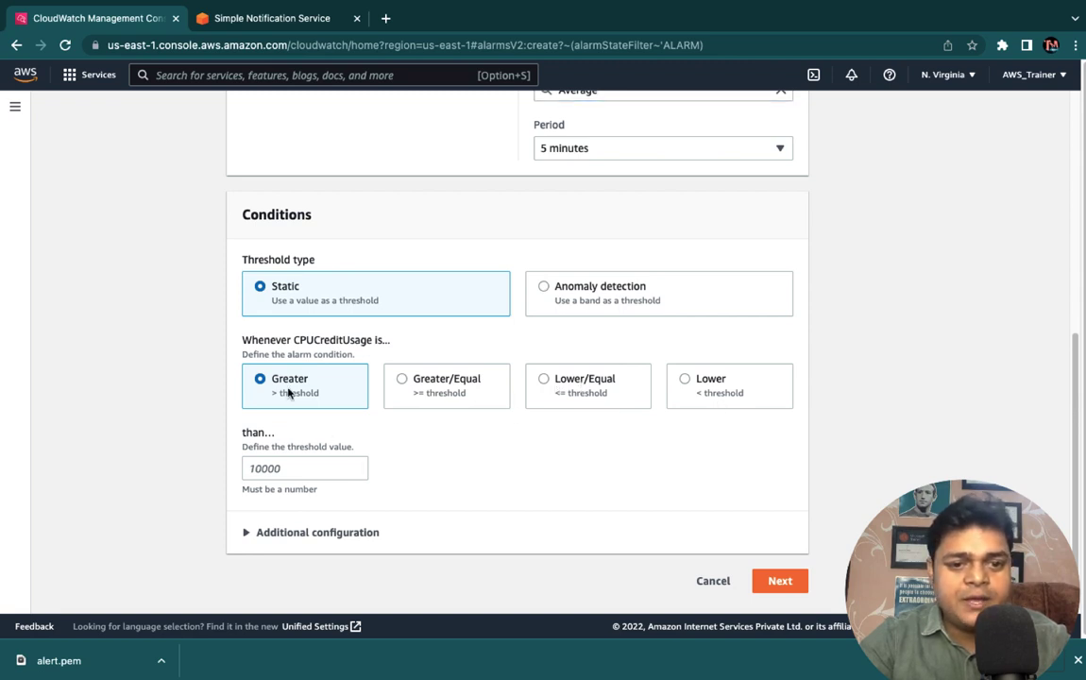
left_click(277, 468)
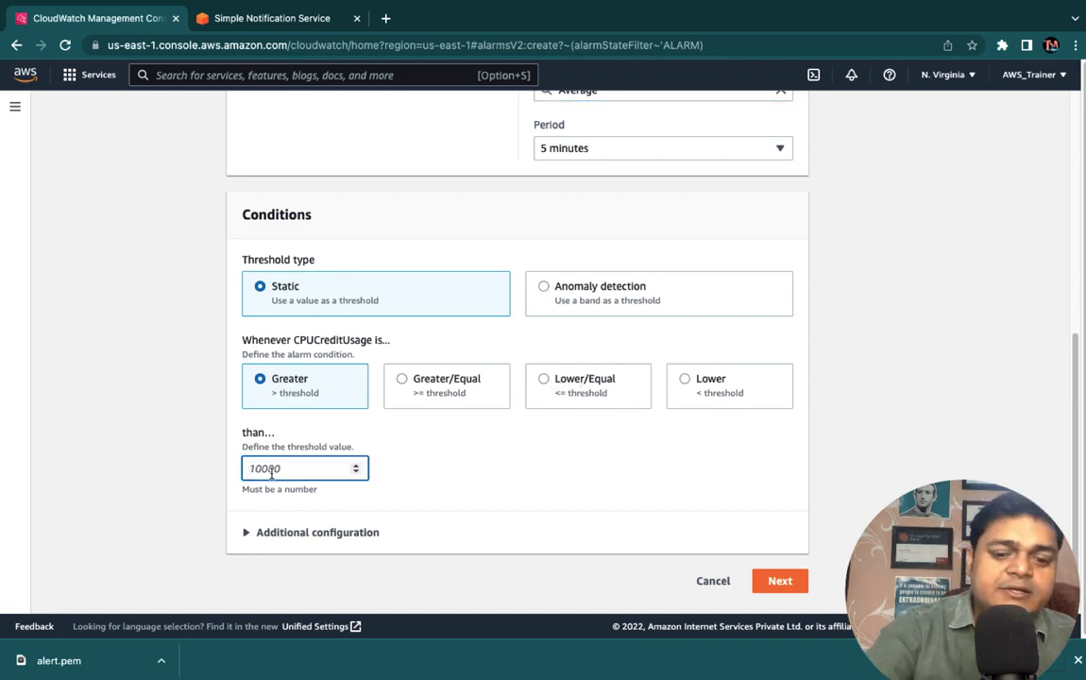
type("75")
left_click(556, 482)
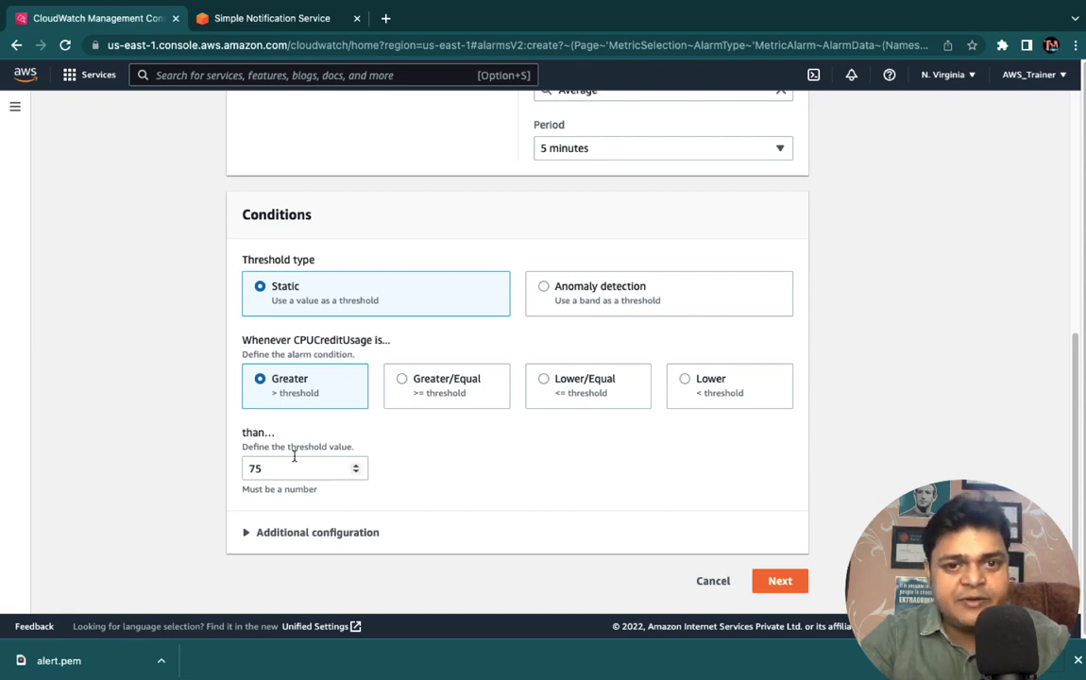
left_click(781, 588)
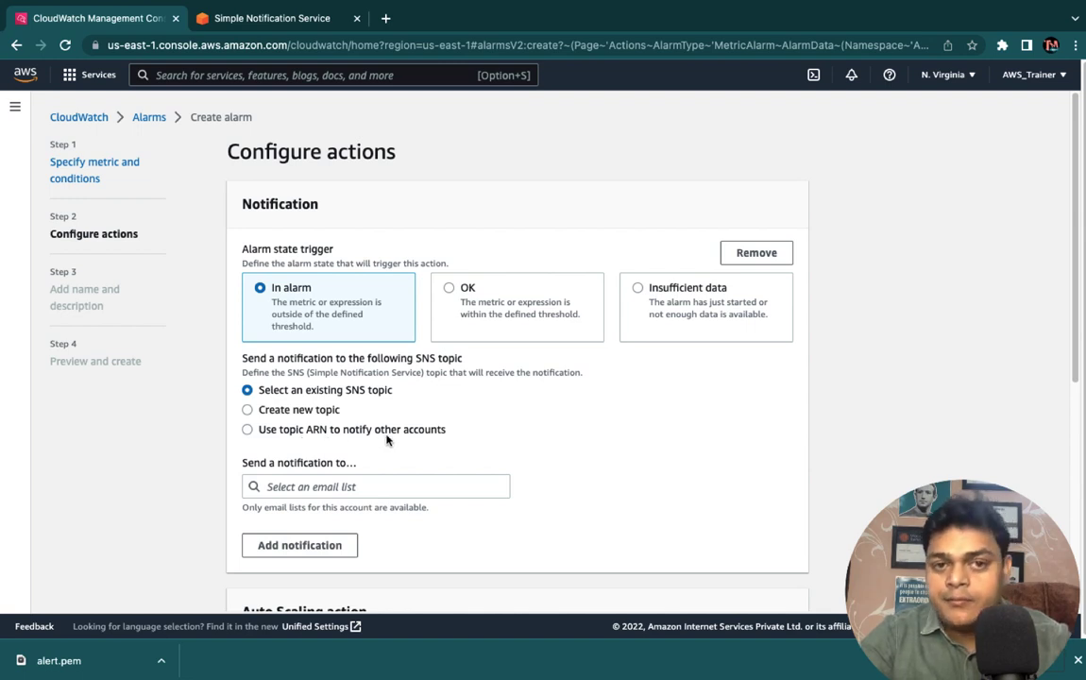
Send the In alarm notification to the existing SNS topic awstrainingalert.
left_click(313, 485)
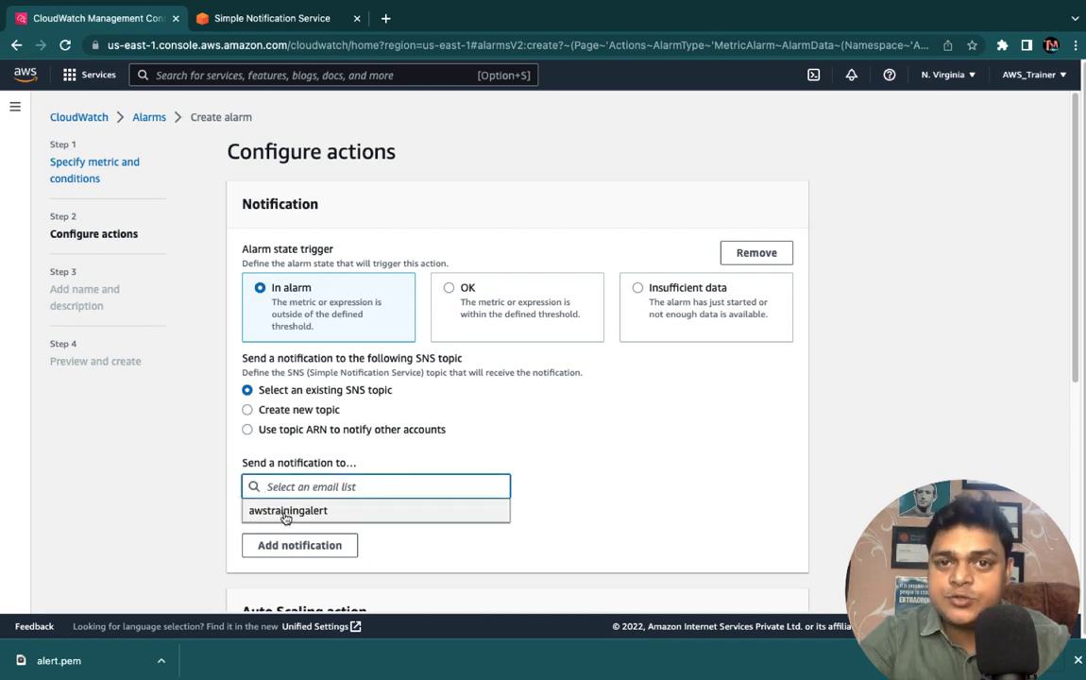
left_click(284, 511)
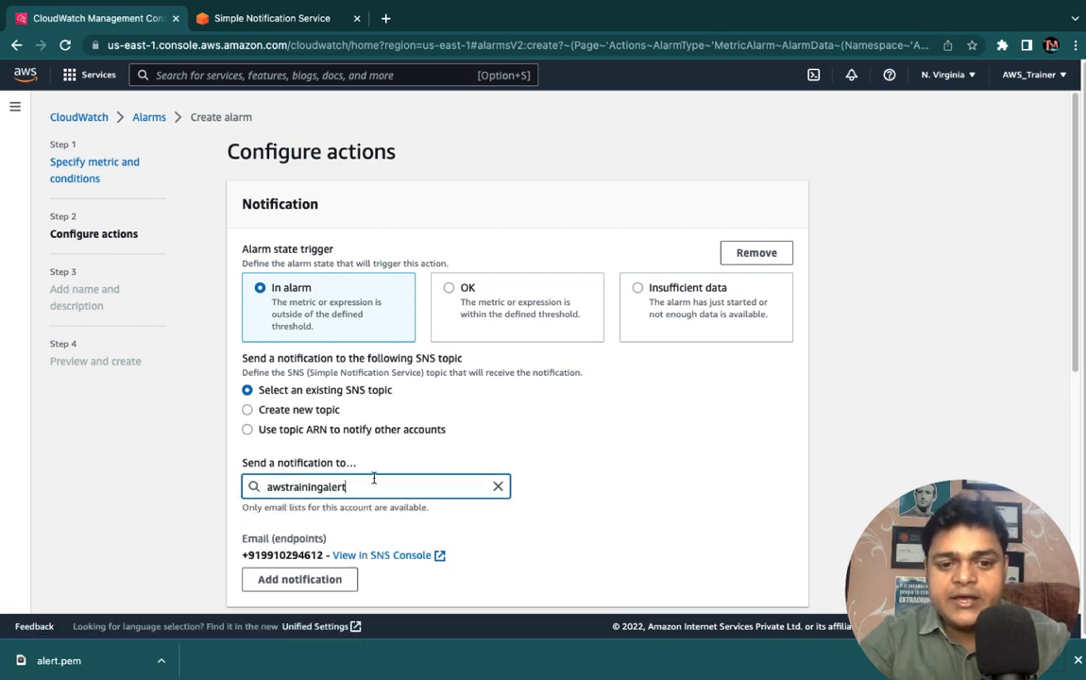
scroll(374, 479, "down", 3)
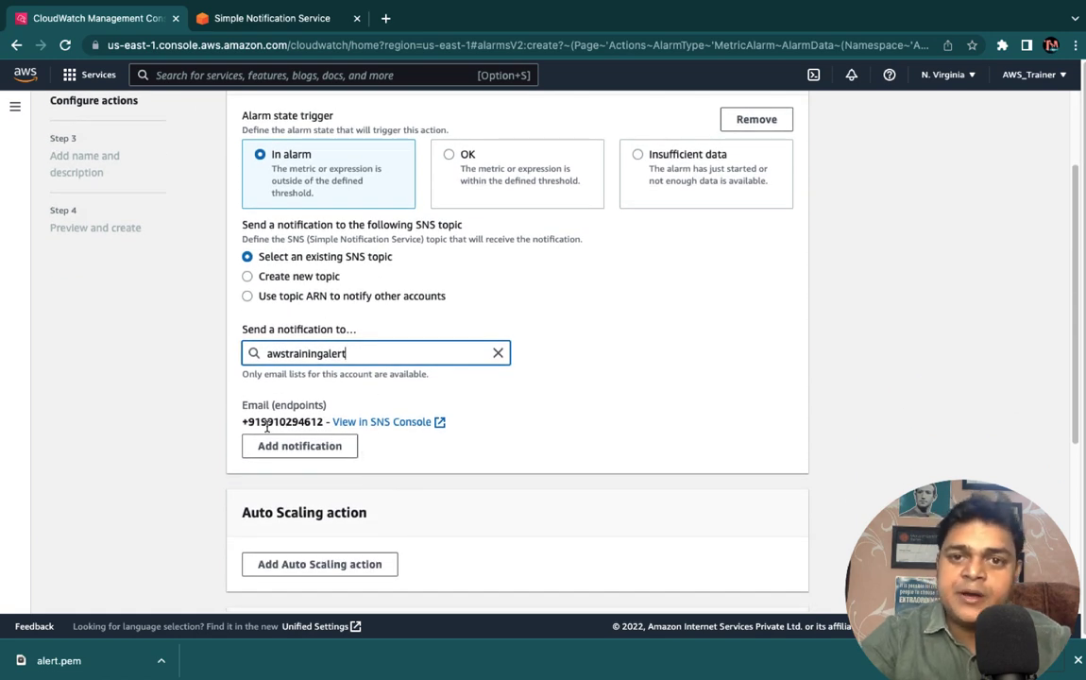
scroll(344, 480, "down", 1)
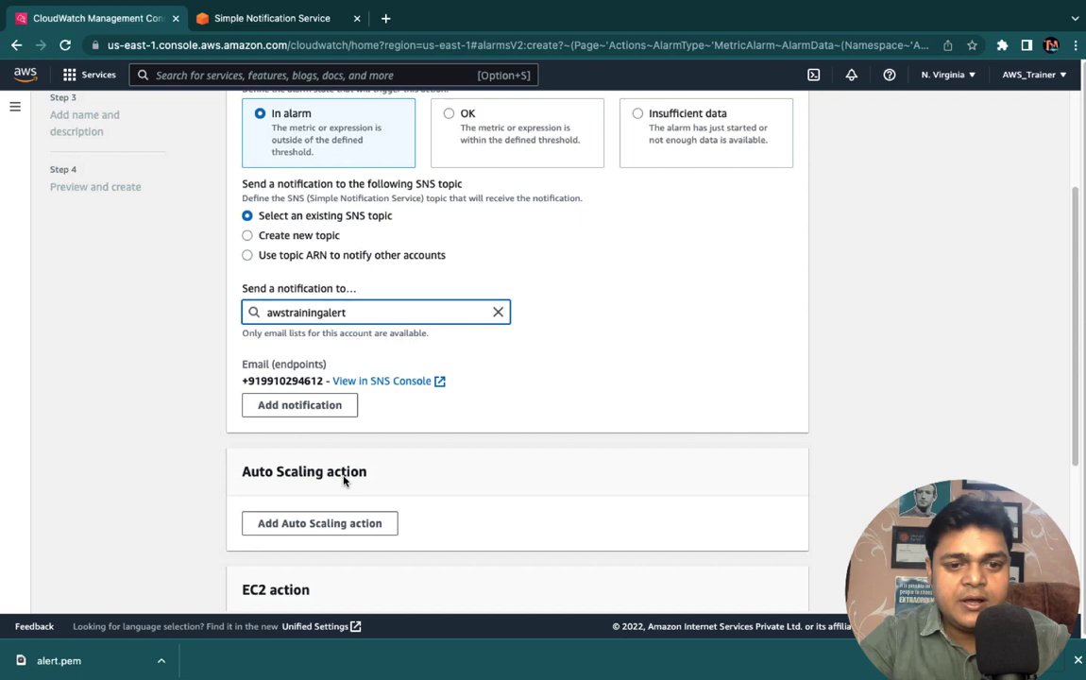
left_click(288, 405)
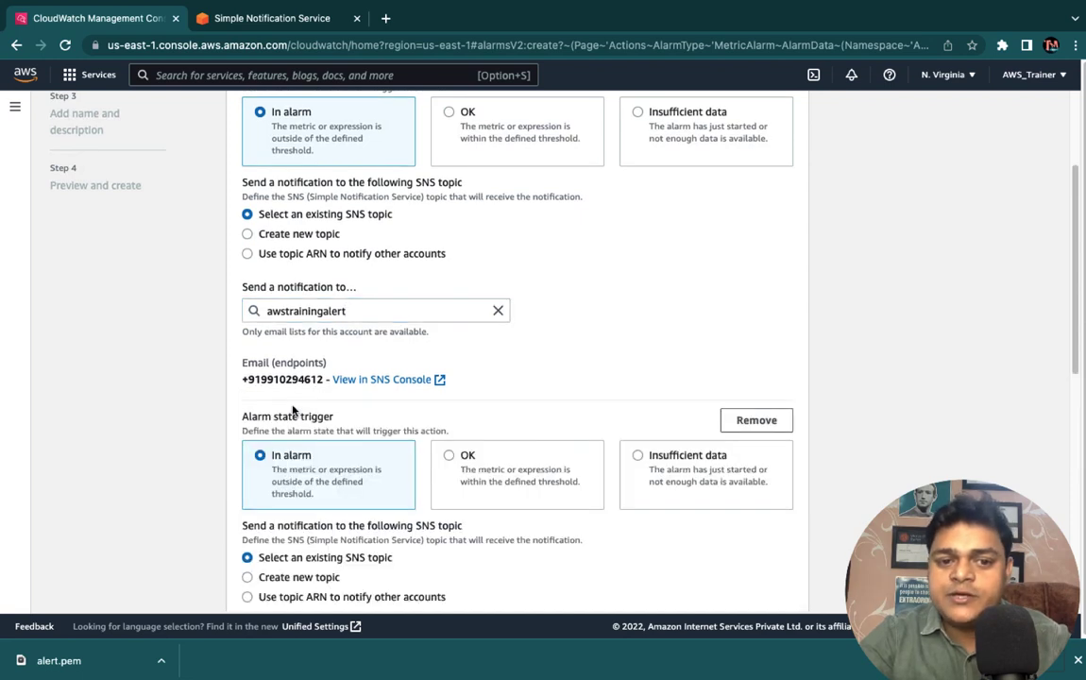
scroll(312, 480, "down", 3)
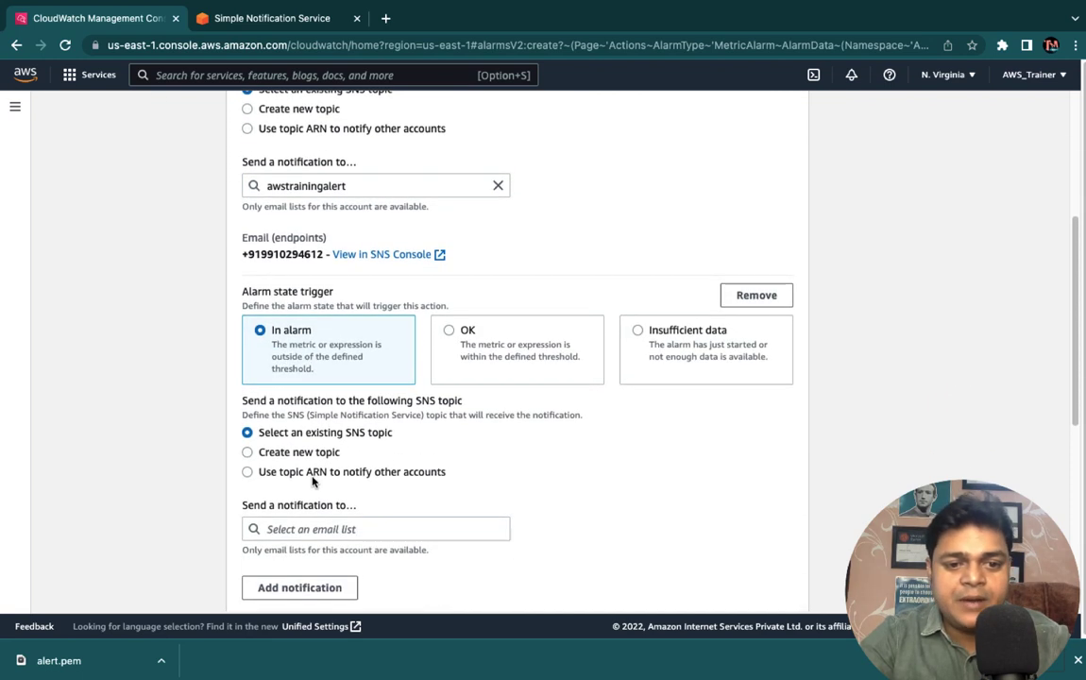
scroll(346, 439, "down", 3)
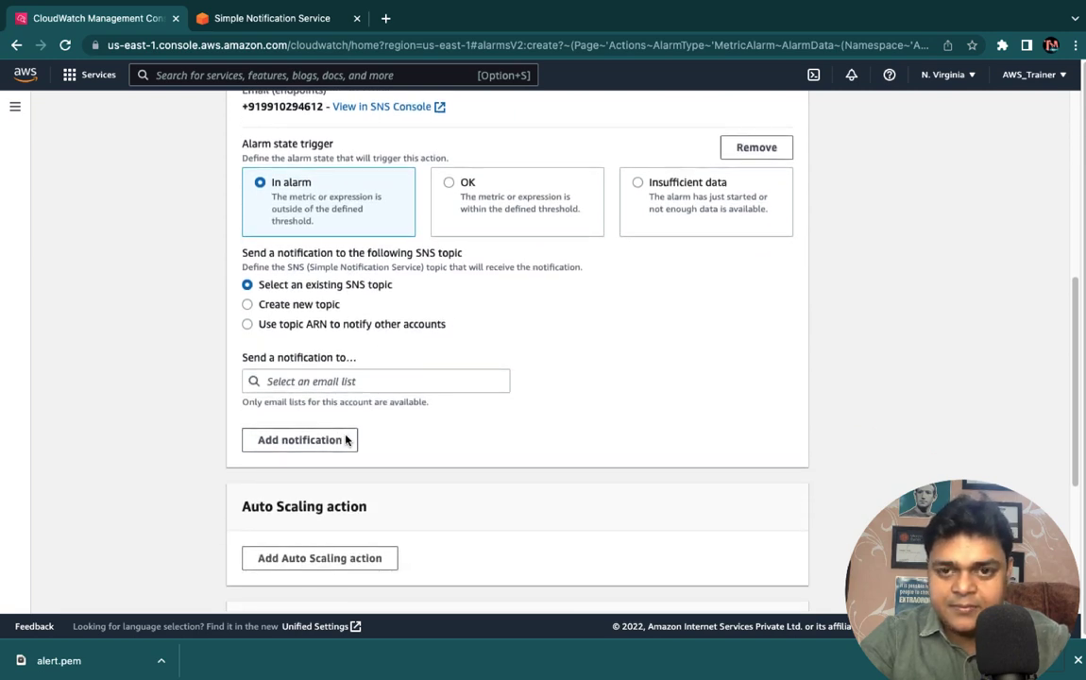
scroll(346, 439, "up", 3)
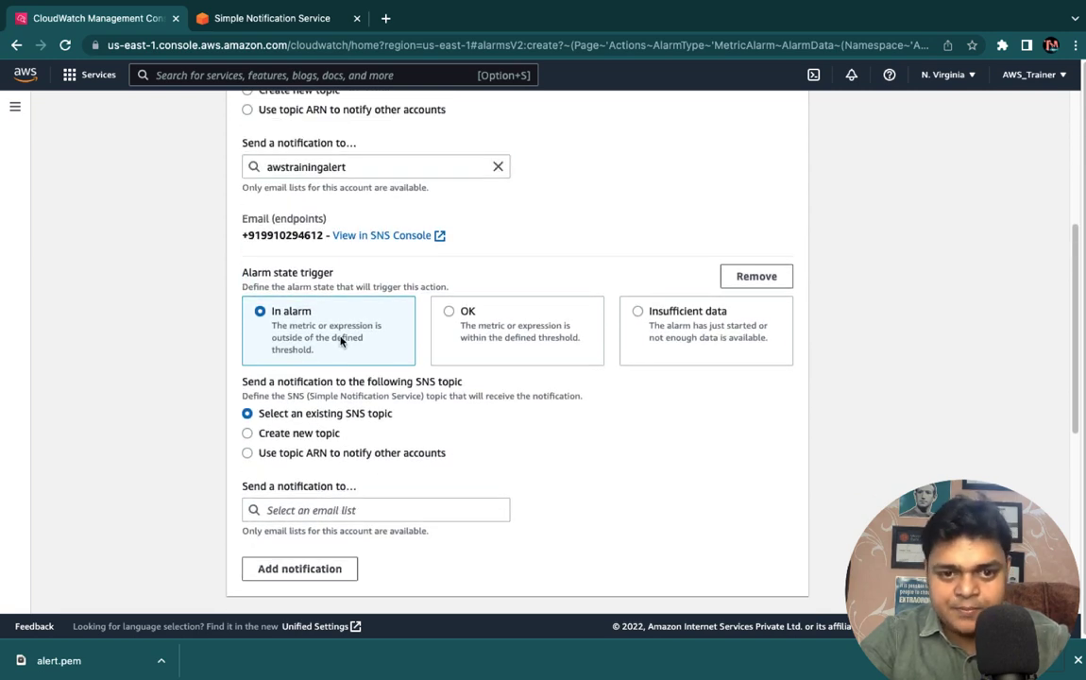
left_click(757, 276)
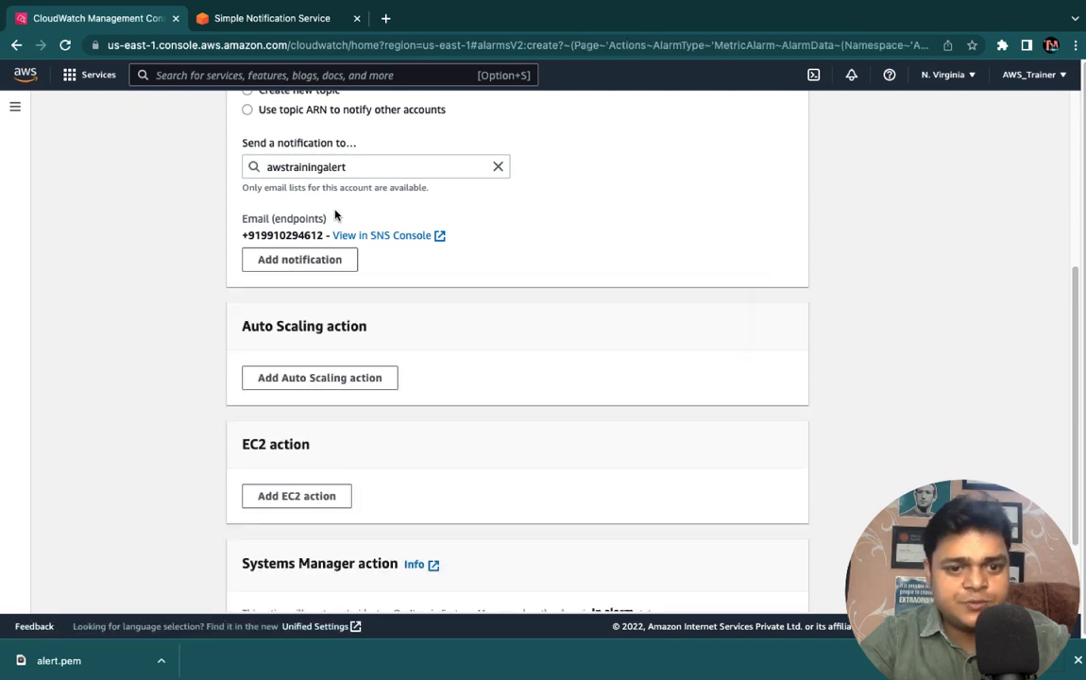
scroll(368, 299, "down", 3)
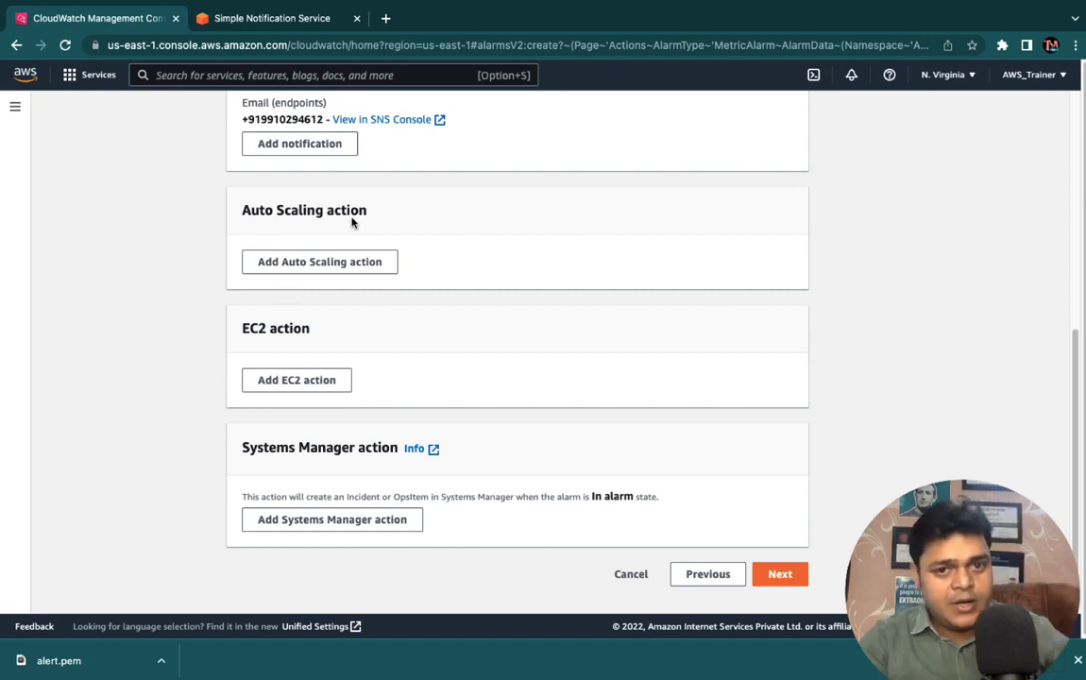
scroll(352, 222, "up", 3)
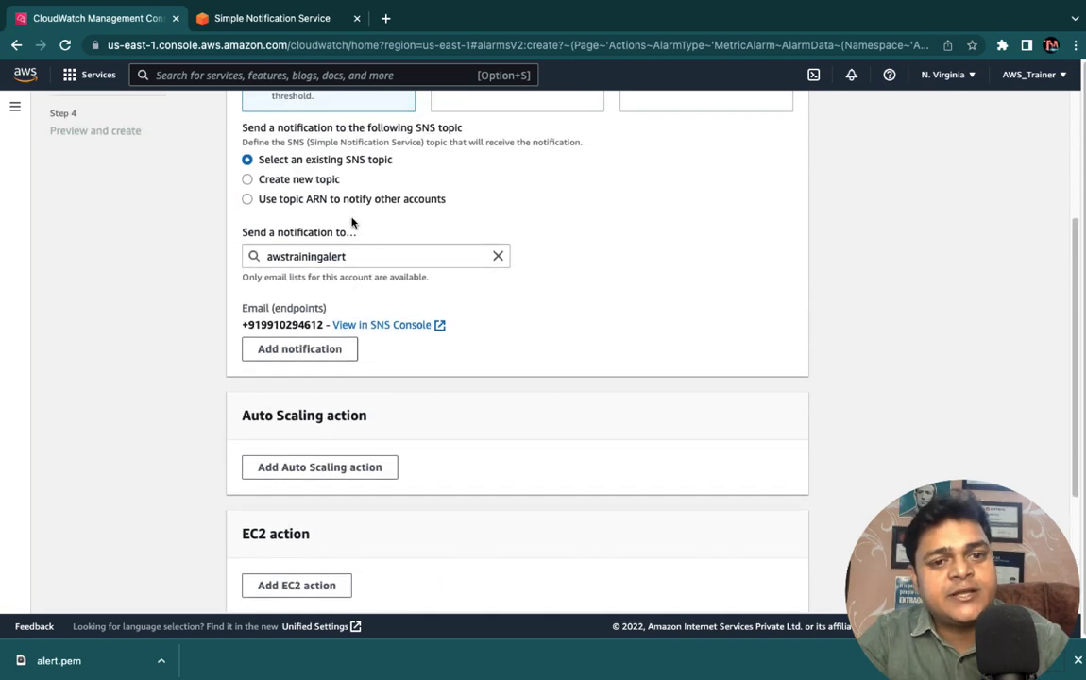
scroll(351, 224, "down", 3)
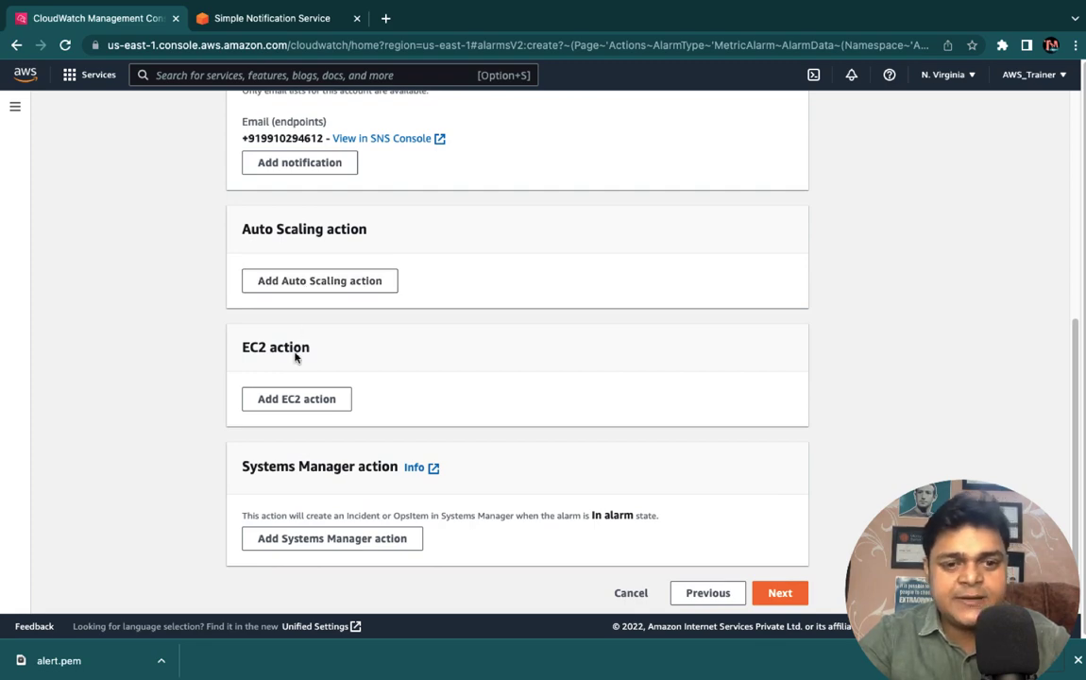
left_click(288, 408)
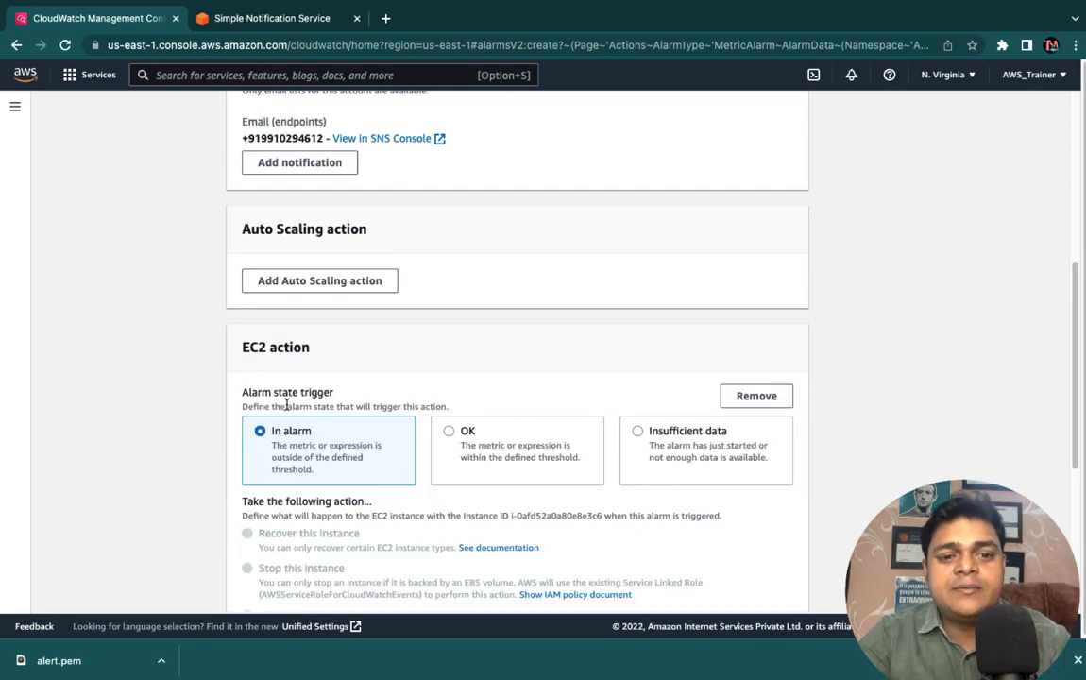
scroll(382, 460, "down", 3)
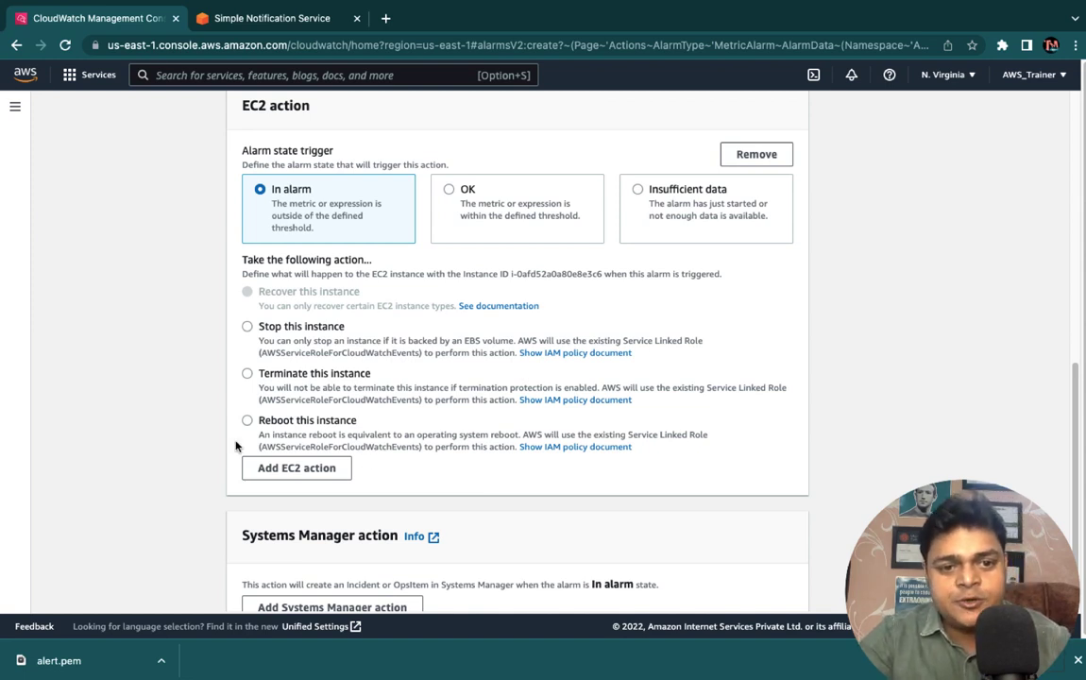
left_click(280, 327)
left_click(251, 373)
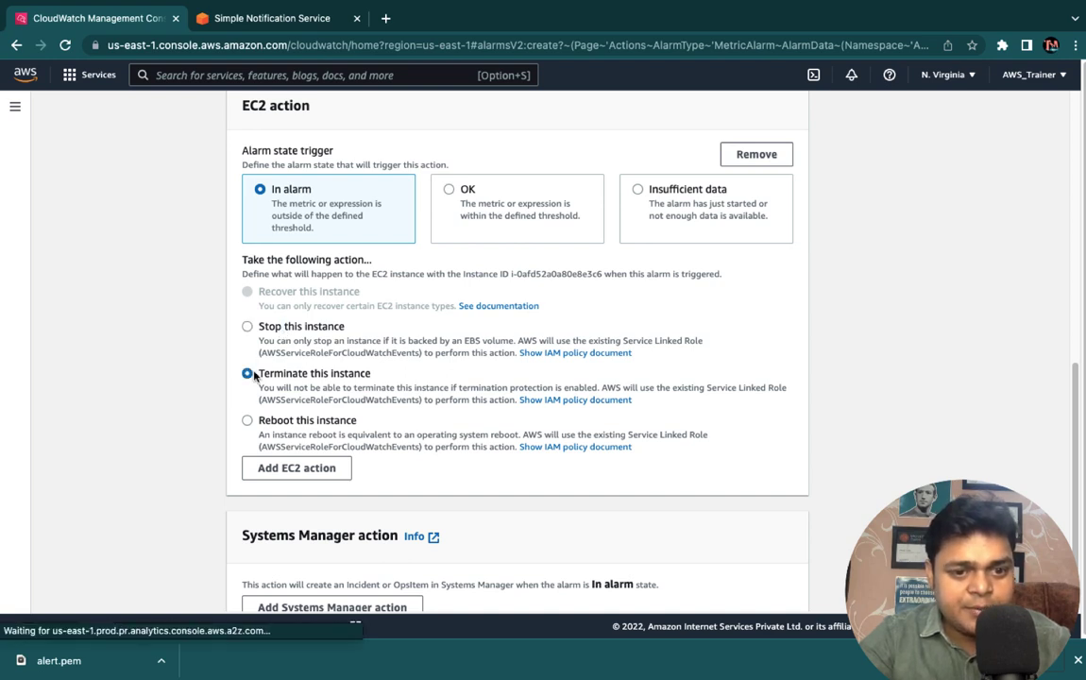
left_click(248, 420)
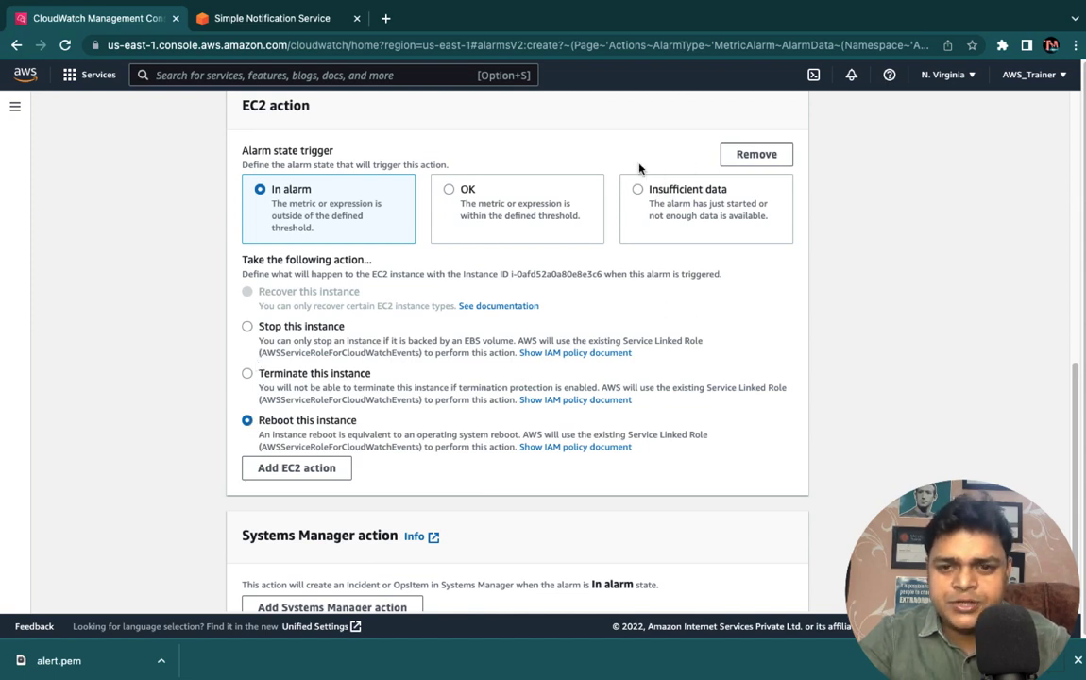
left_click(727, 155)
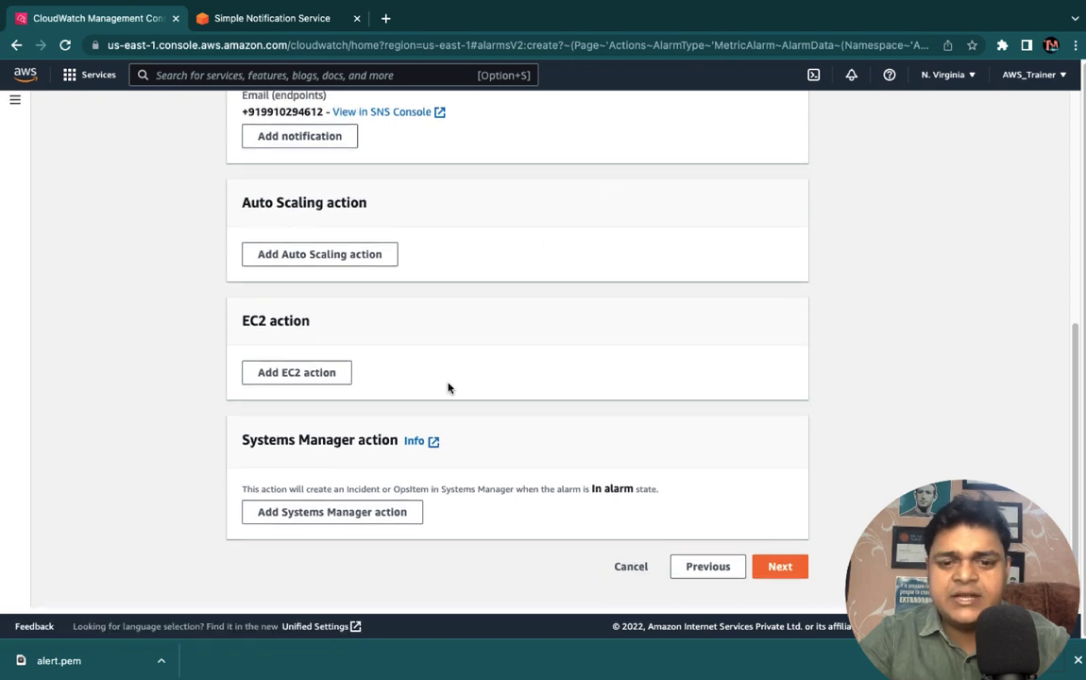
Name the alarm ServerAlert, leave its description empty, and create the alarm.
left_click(787, 576)
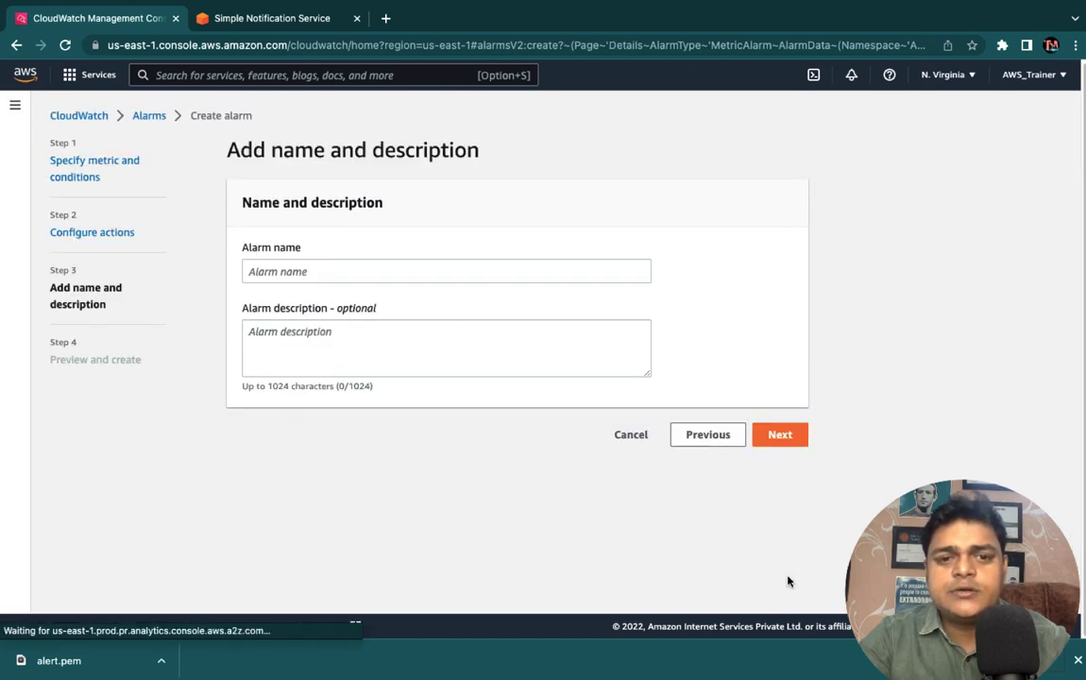
left_click(324, 270)
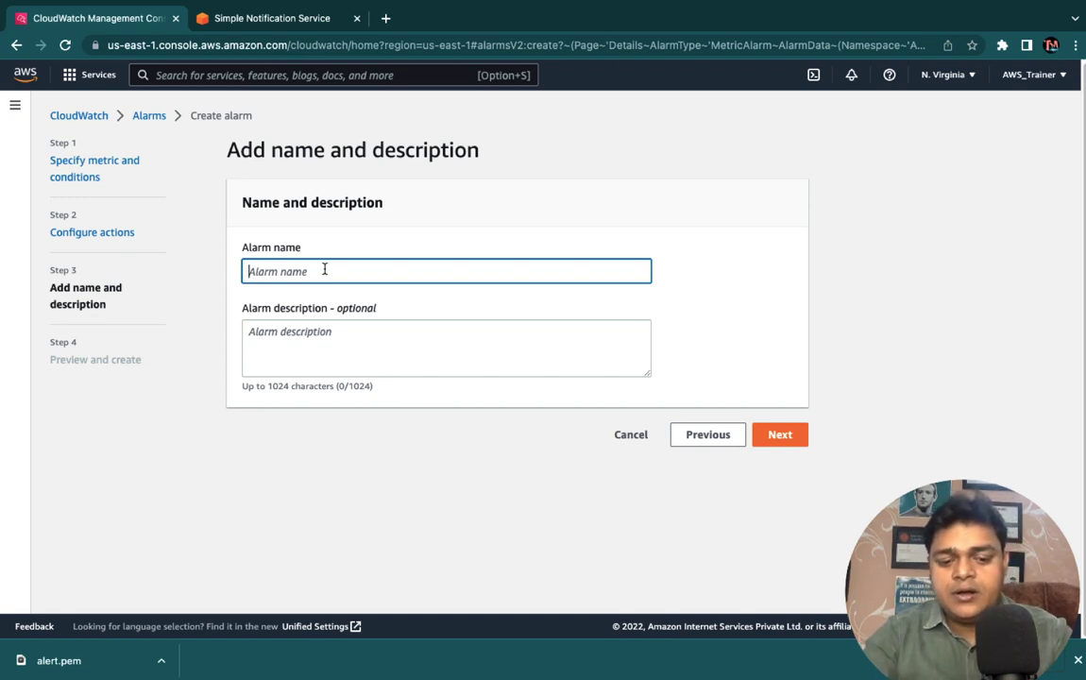
type("ServerAlert")
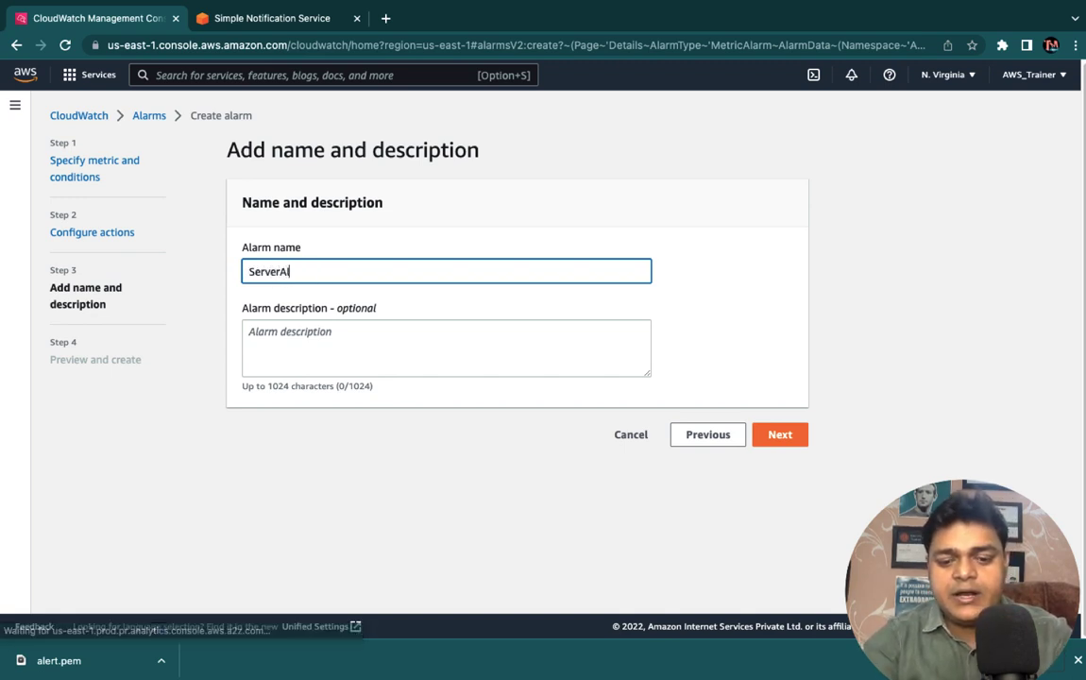
left_click(381, 327)
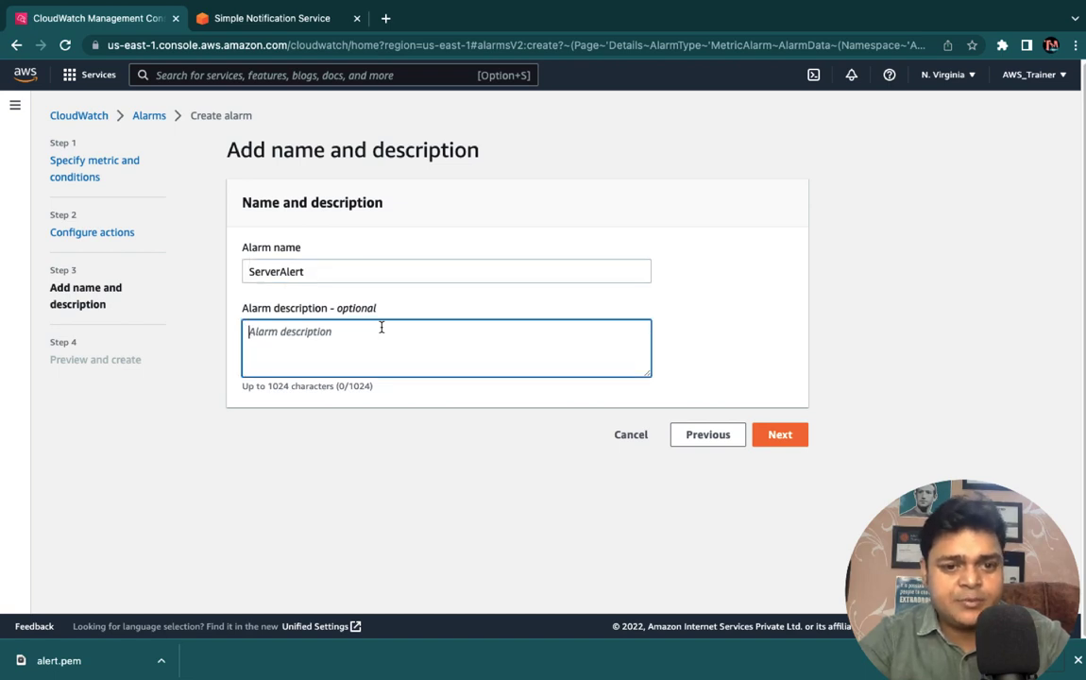
left_click(762, 440)
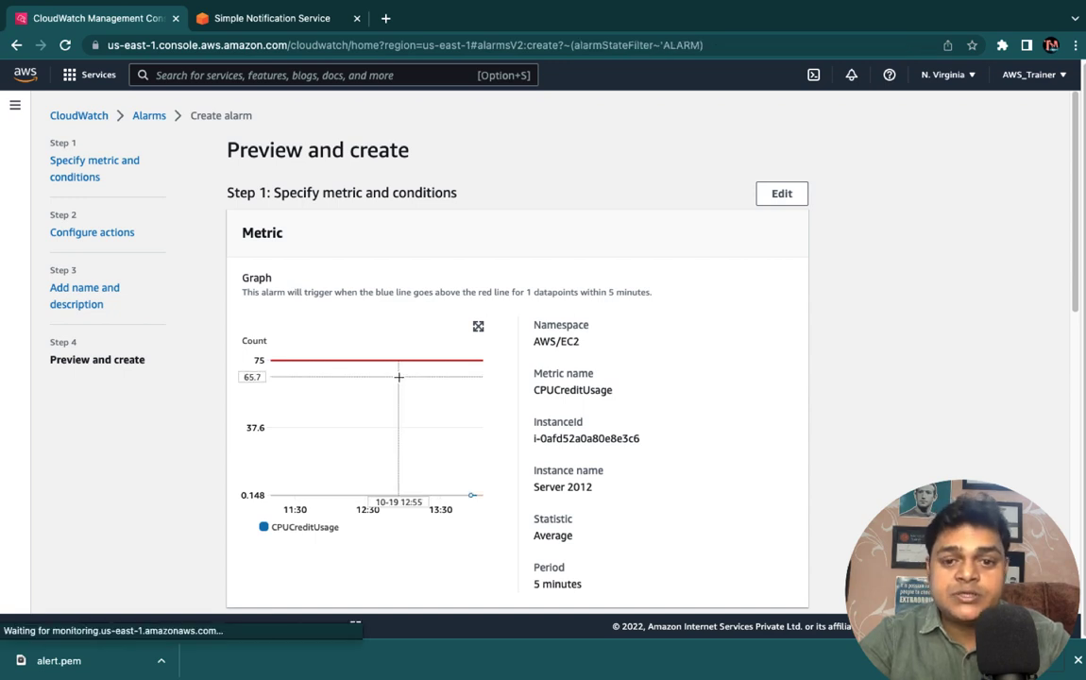
scroll(417, 416, "down", 10)
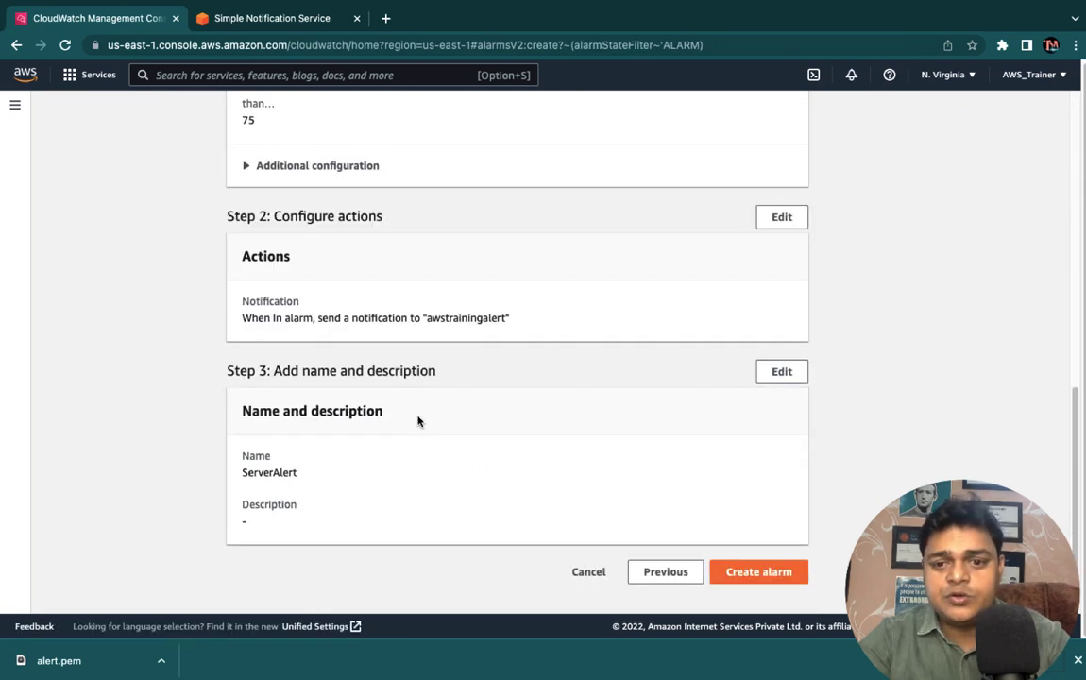
left_click(763, 572)
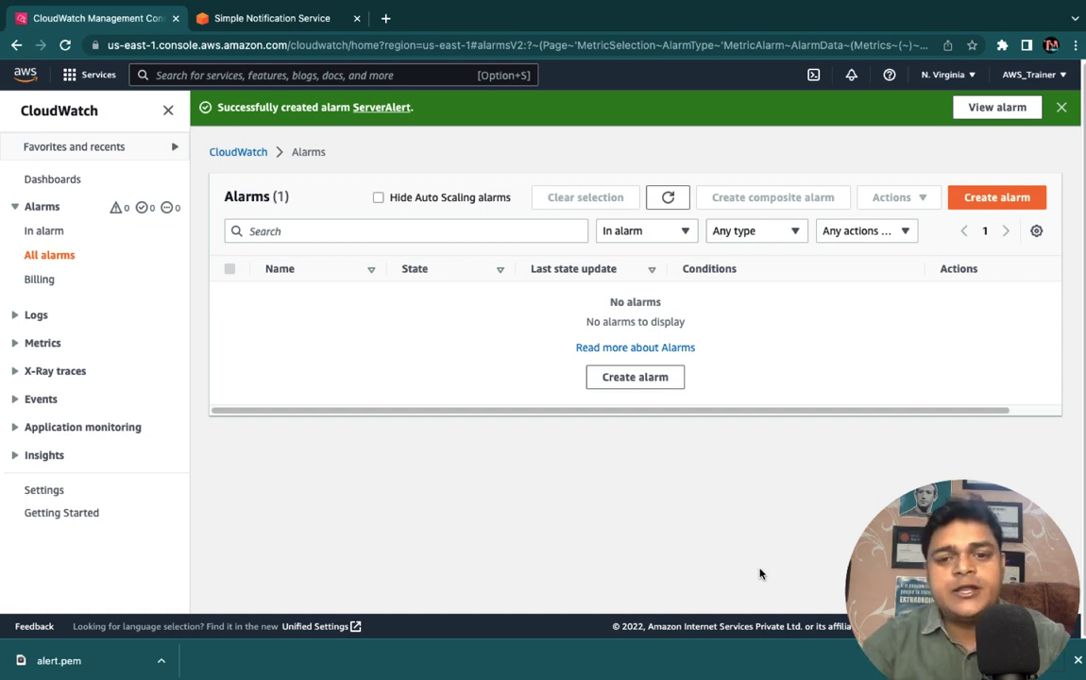
Refresh the alarms list to check for the newly created alarm.
left_click(673, 201)
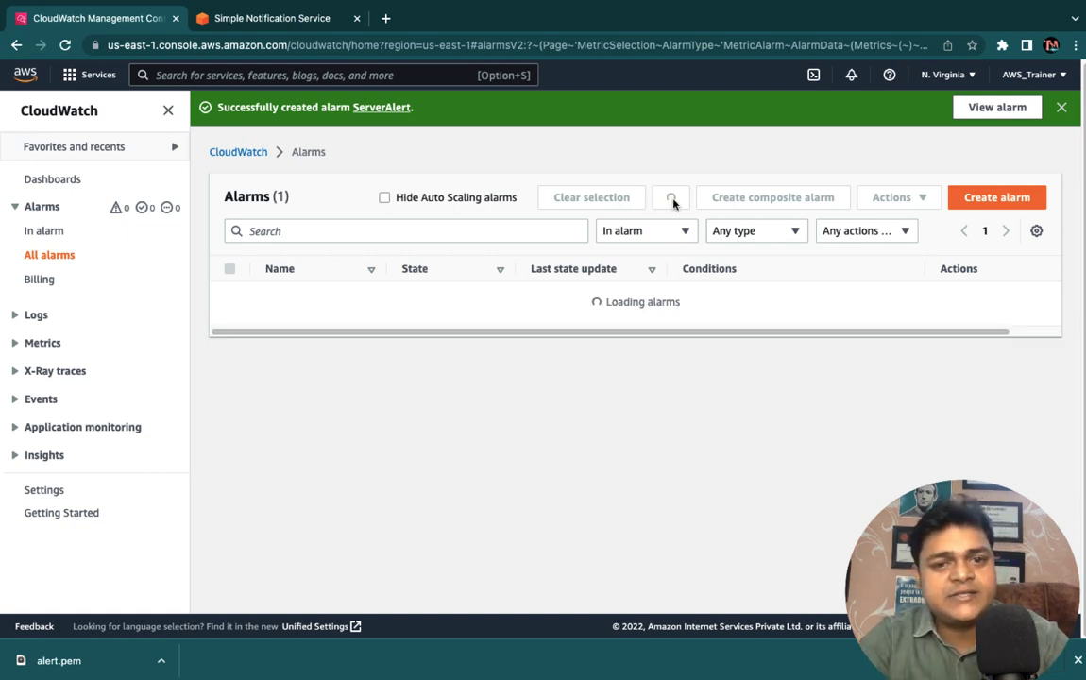
left_click(673, 201)
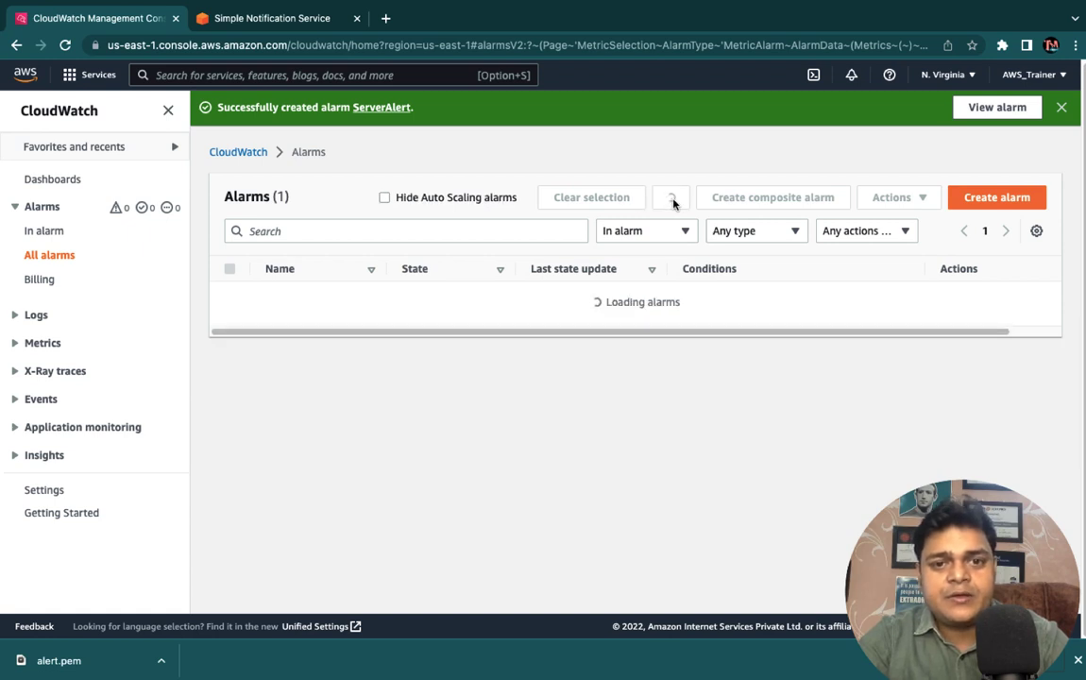
left_click(673, 202)
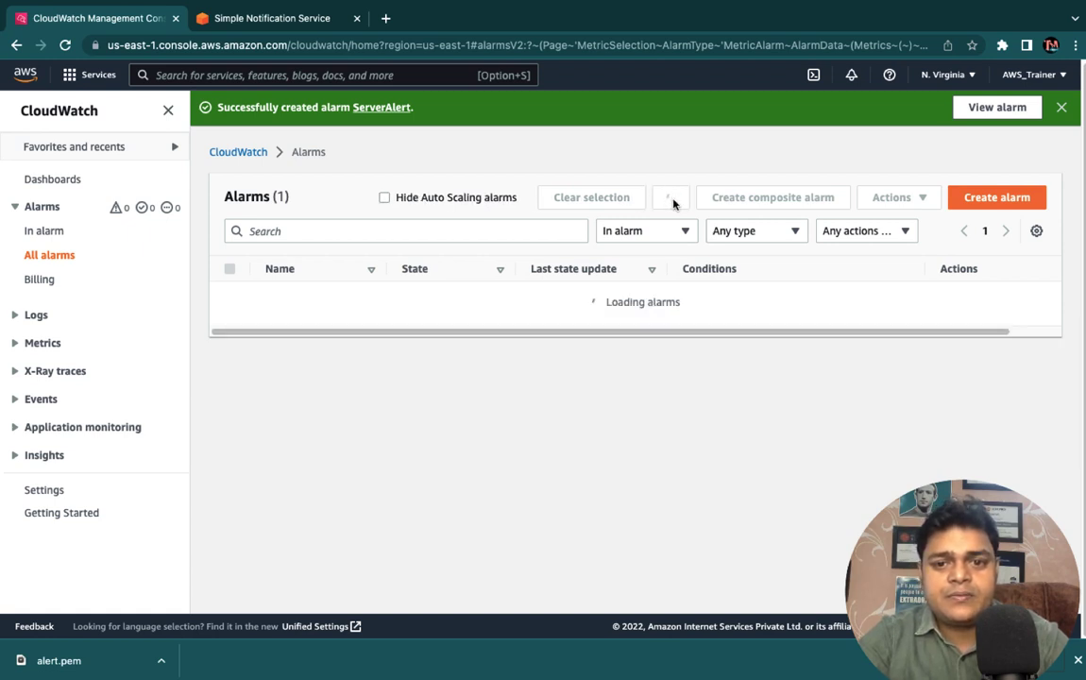
left_click(673, 201)
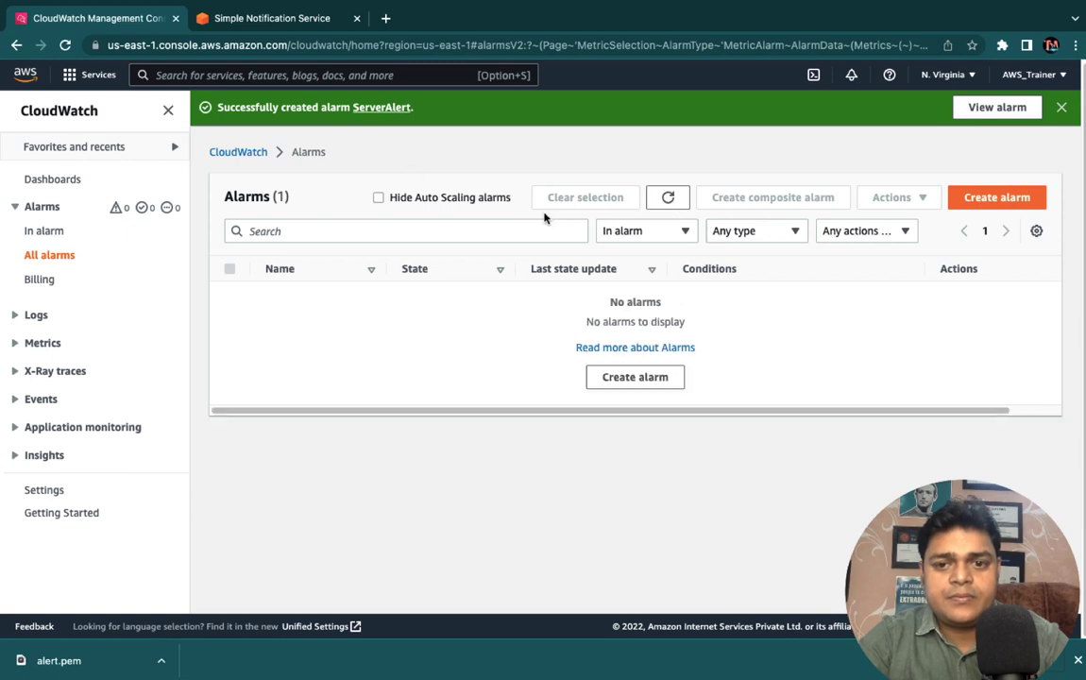
left_click(669, 201)
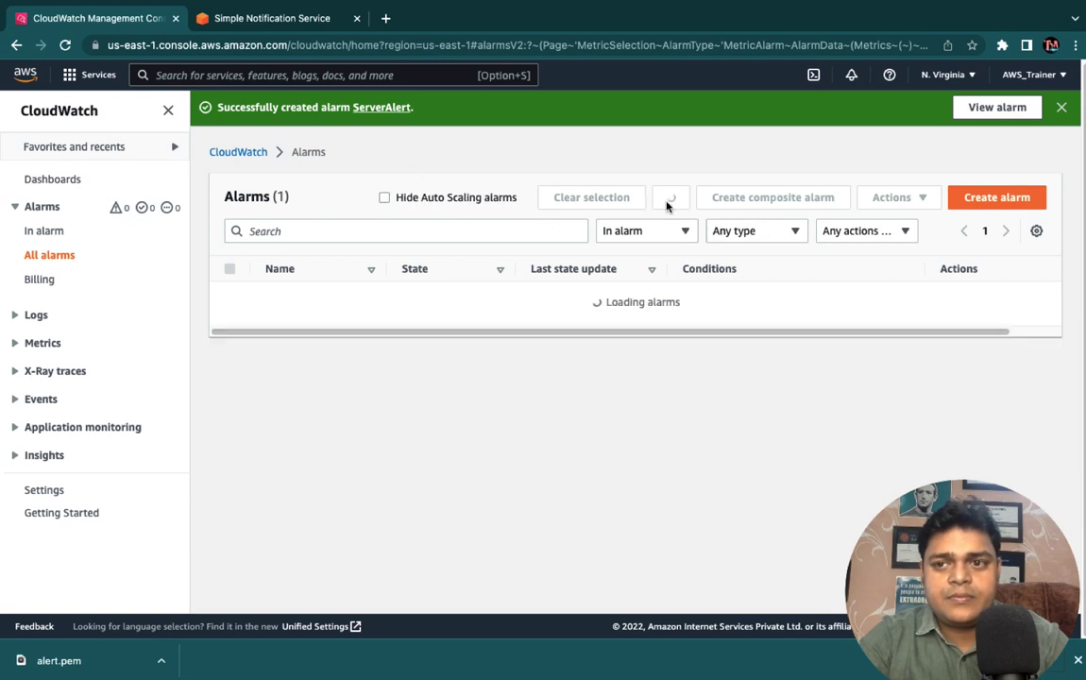
View the ServerAlert alarm's details and refresh its CPUCreditUsage graph.
left_click(1003, 111)
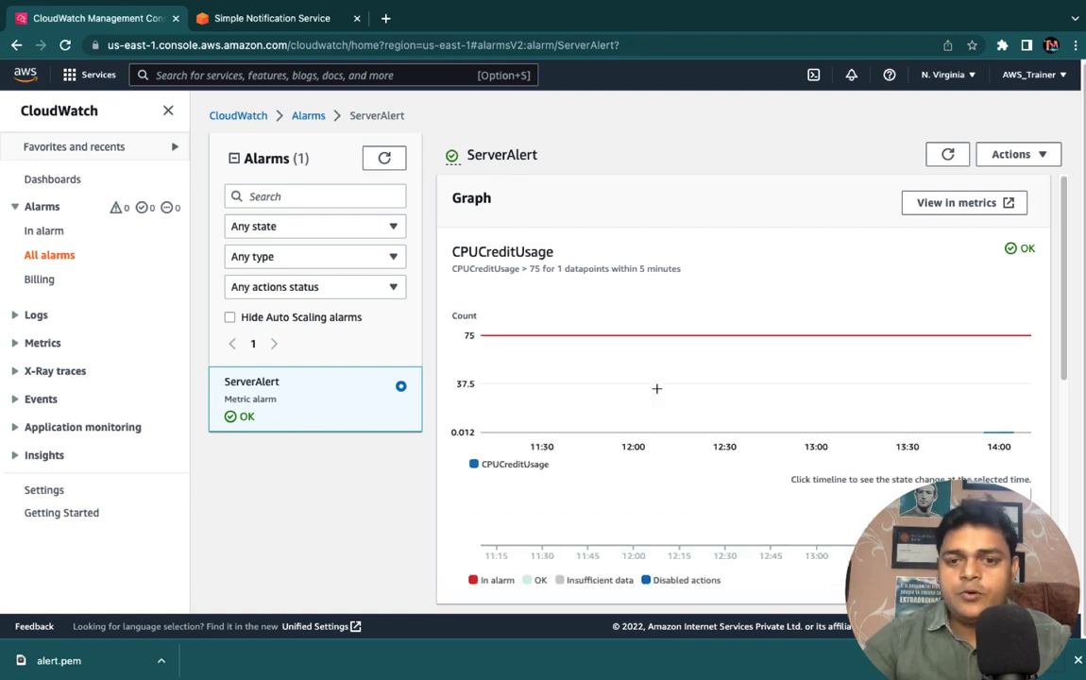
scroll(630, 468, "down", 2)
scroll(631, 473, "up", 2)
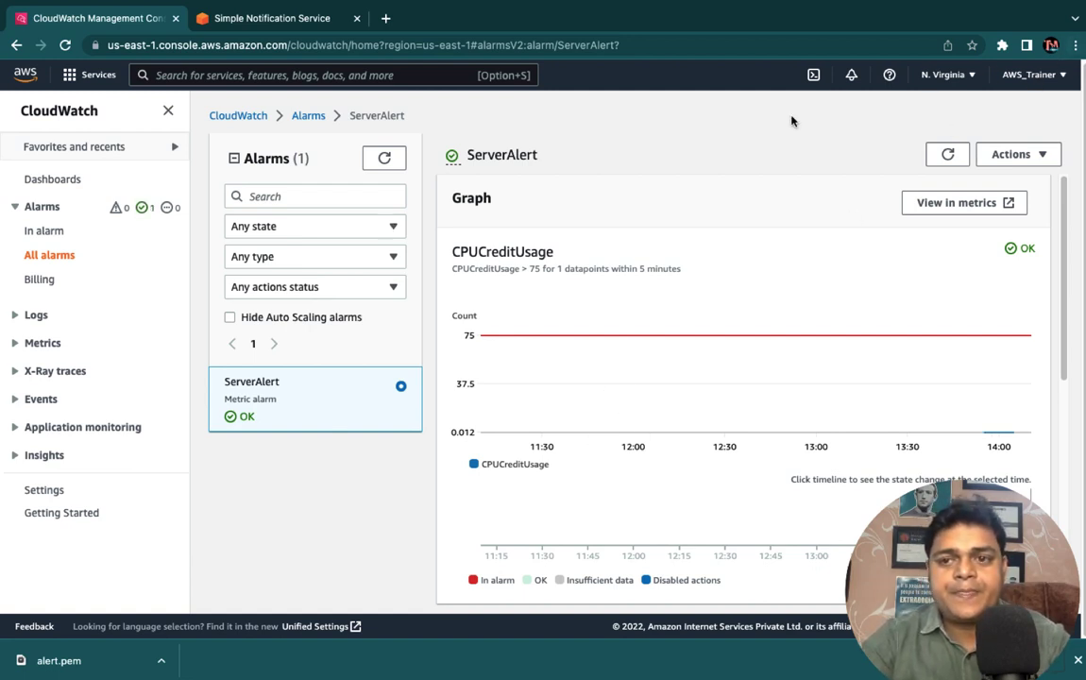
left_click(953, 155)
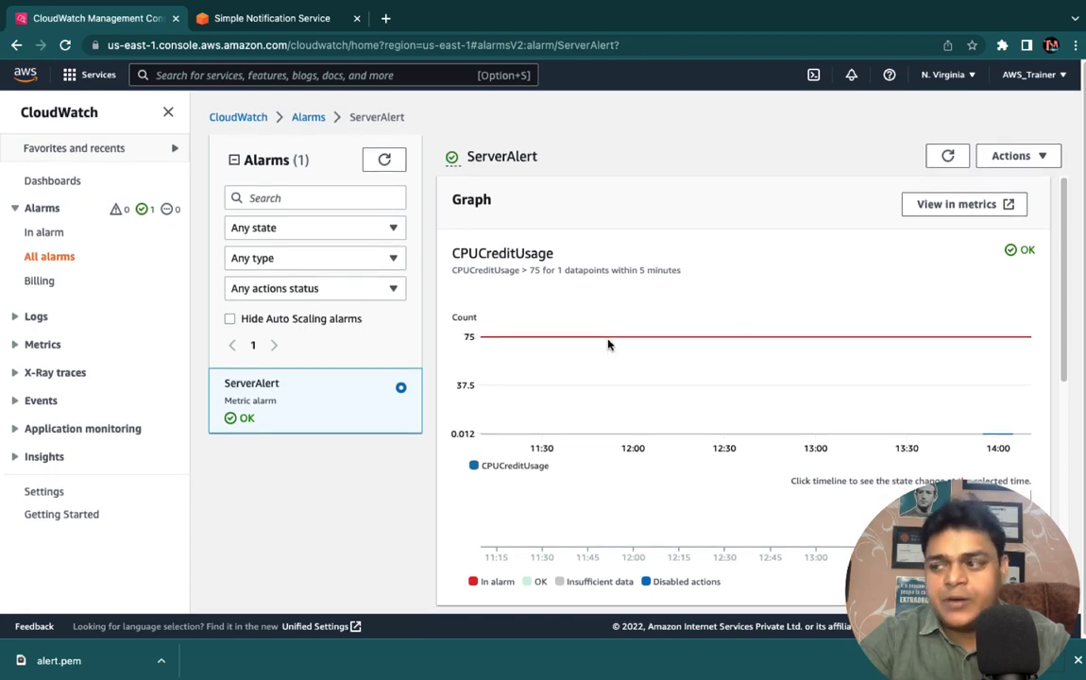
key("ctrl+Left")
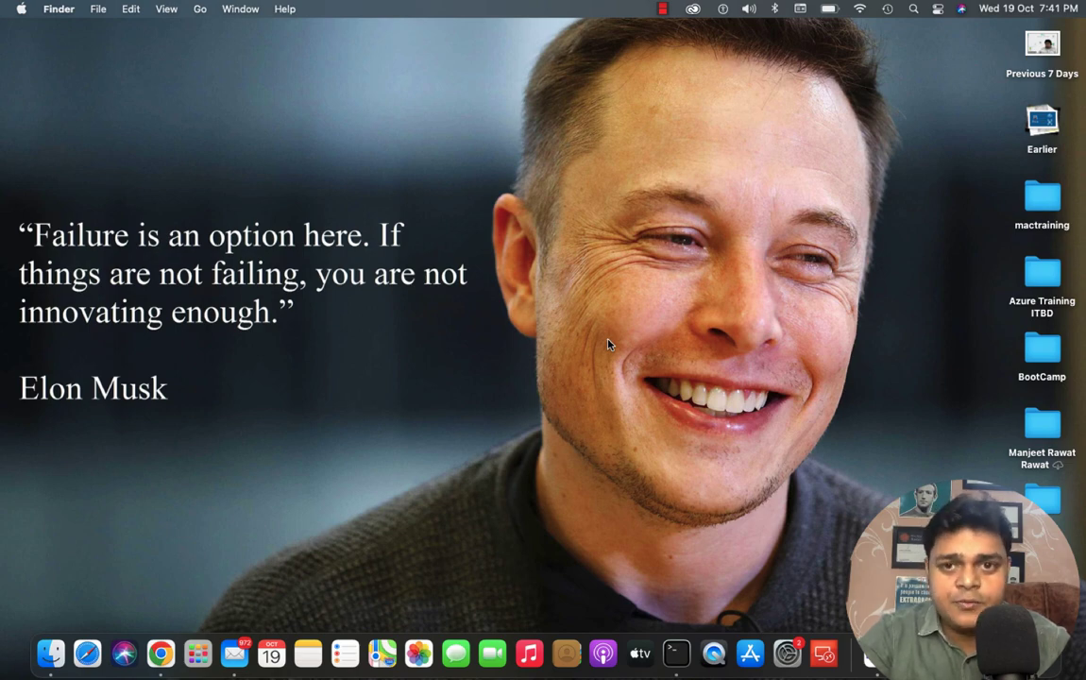
key("ctrl+Right")
key("ctrl+Left")
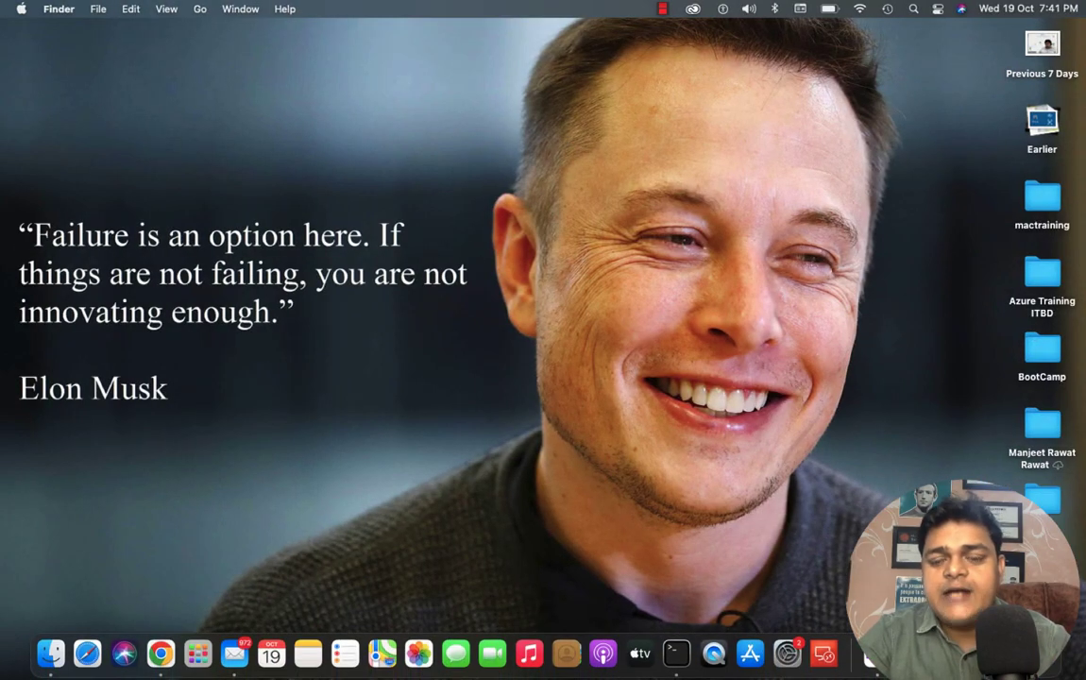